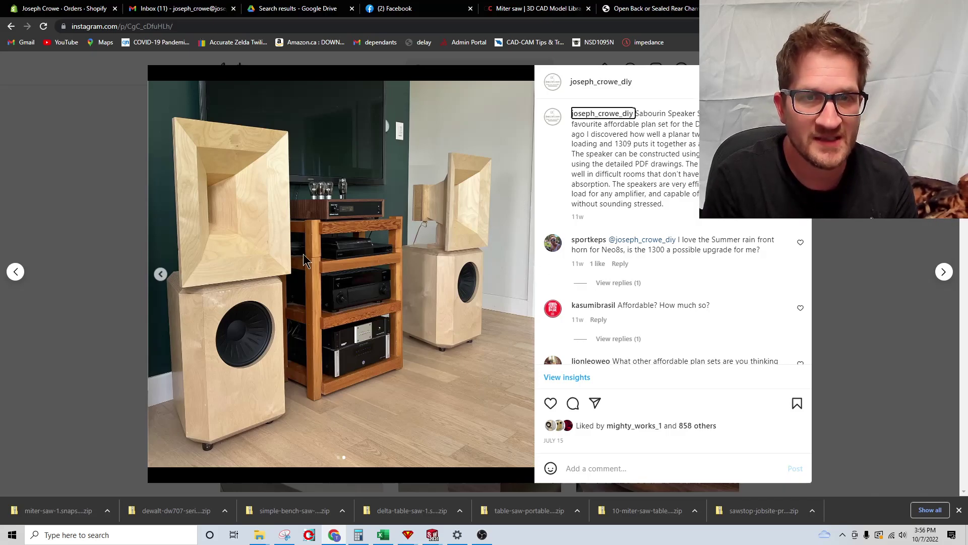
- Flip back to the horn speaker post's first photo, then advance to its second photo
left_click(160, 274)
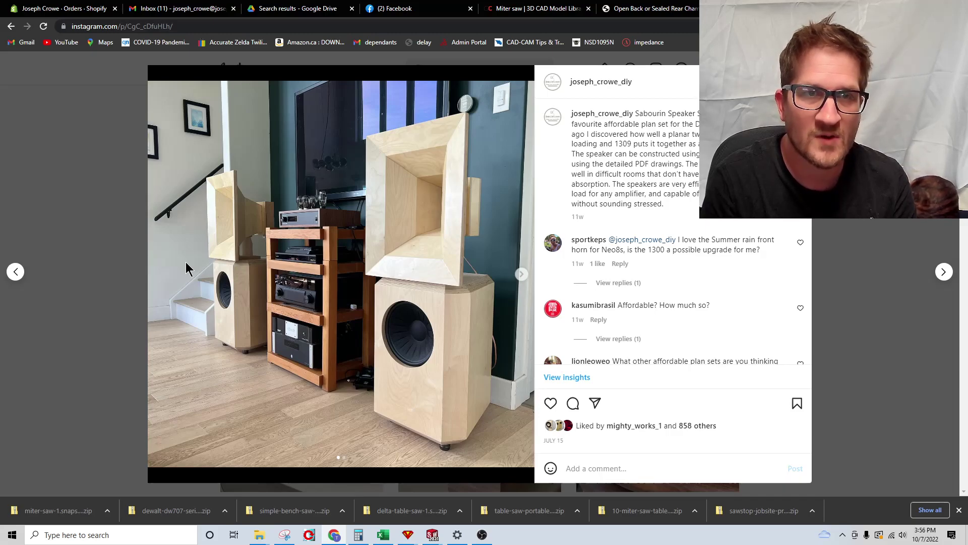
left_click(525, 276)
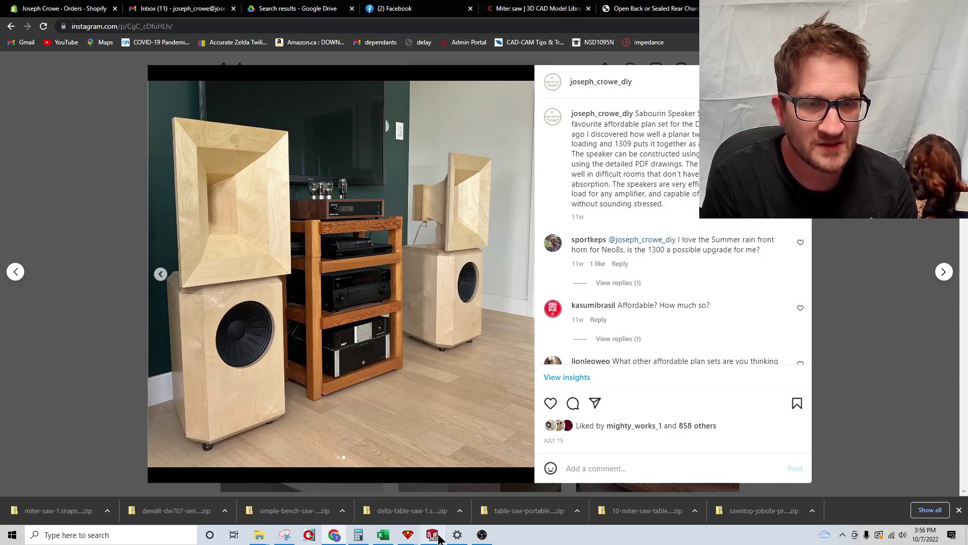
- Switch to the 1309 horn-on-cabinet assembly and orbit around the horn's side
mouse_move(439, 538)
left_click(76, 505)
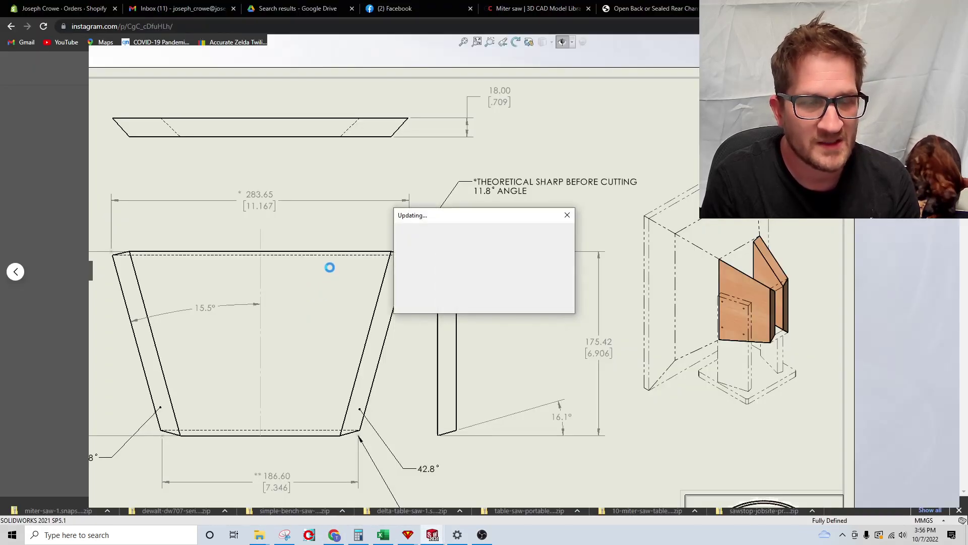
key("ctrl+Tab")
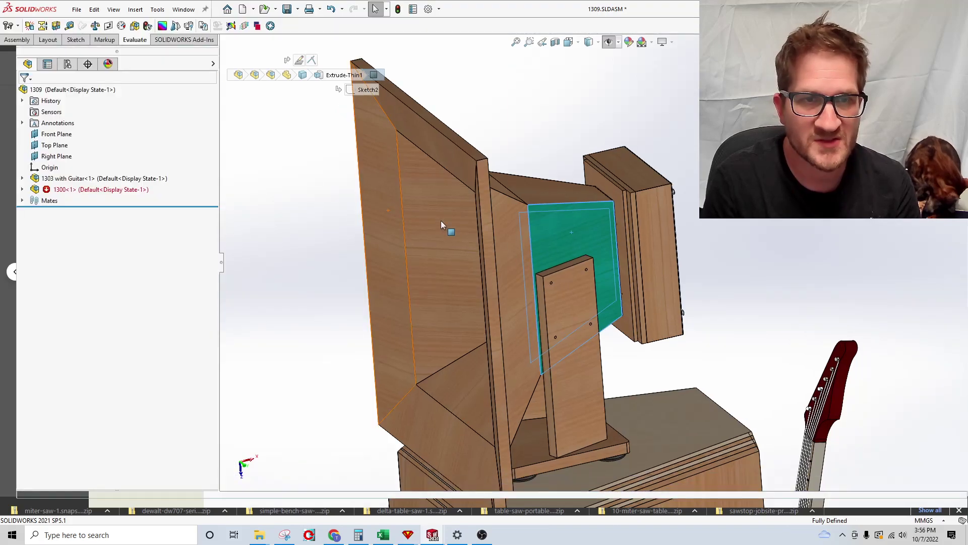
left_click(568, 148)
scroll(553, 337, "down", 2)
scroll(553, 344, "up", 1)
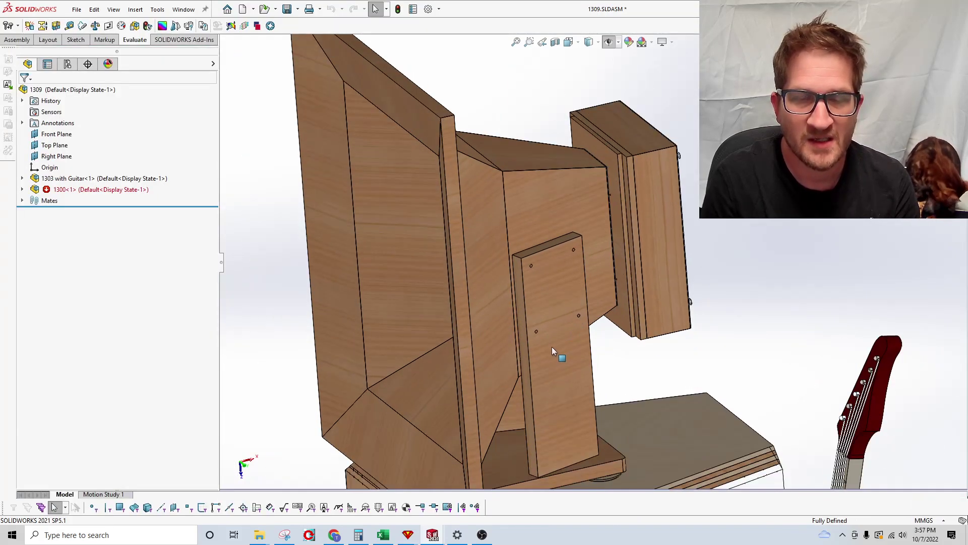
middle_click_drag(552, 347, 550, 335)
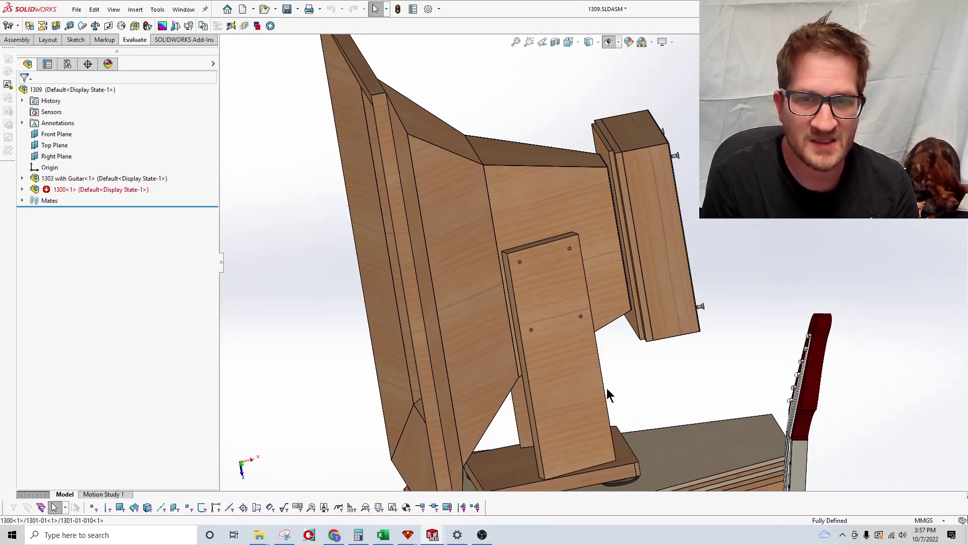
middle_click_drag(607, 390, 595, 353)
scroll(545, 328, "down", 2)
- Select the horn's vertical support plate and orbit around it from new angles
left_click(537, 334)
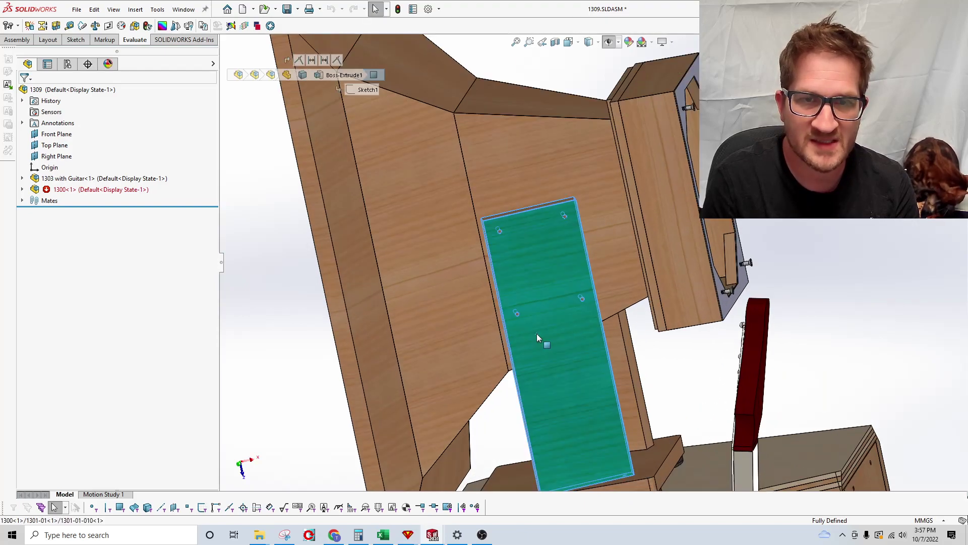
middle_click_drag(536, 333, 517, 391)
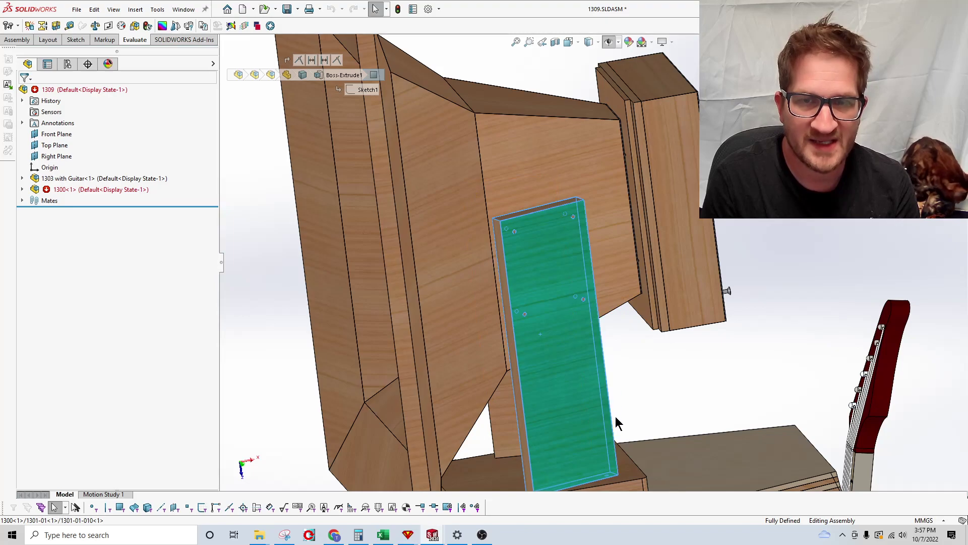
left_click(655, 363)
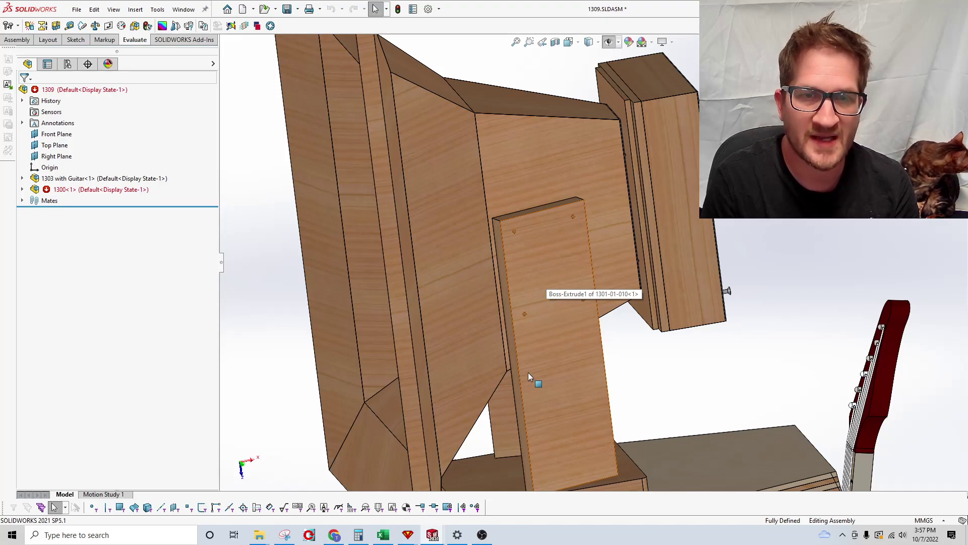
left_click(537, 334)
middle_click_drag(537, 335, 545, 371)
scroll(545, 368, "down", 2)
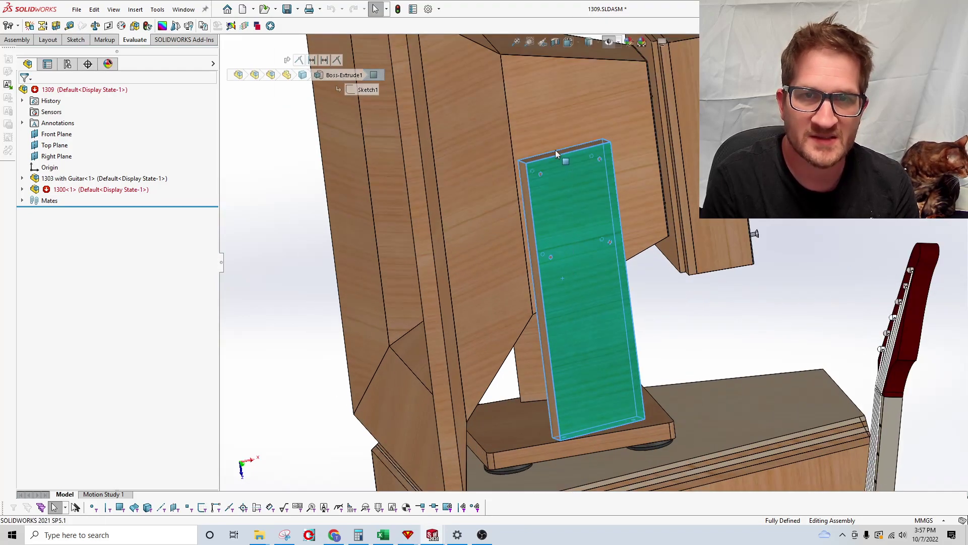
- Select the horn side wall and driver box front plate, then the 1300 subassembly
left_click(541, 118)
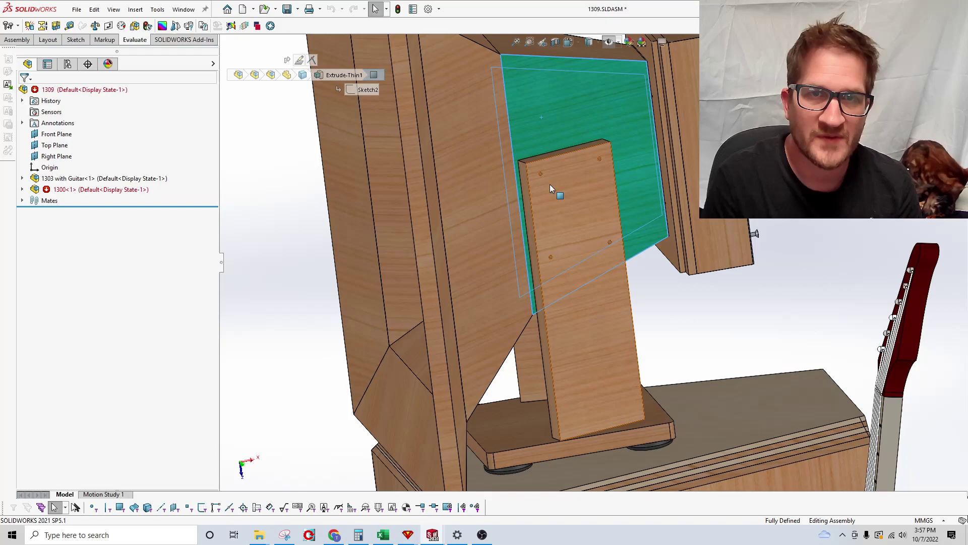
left_click(570, 359, "ctrl")
middle_click_drag(570, 359, 474, 343)
scroll(580, 367, "up", 2)
scroll(807, 201, "down", 4)
scroll(660, 176, "up", 1)
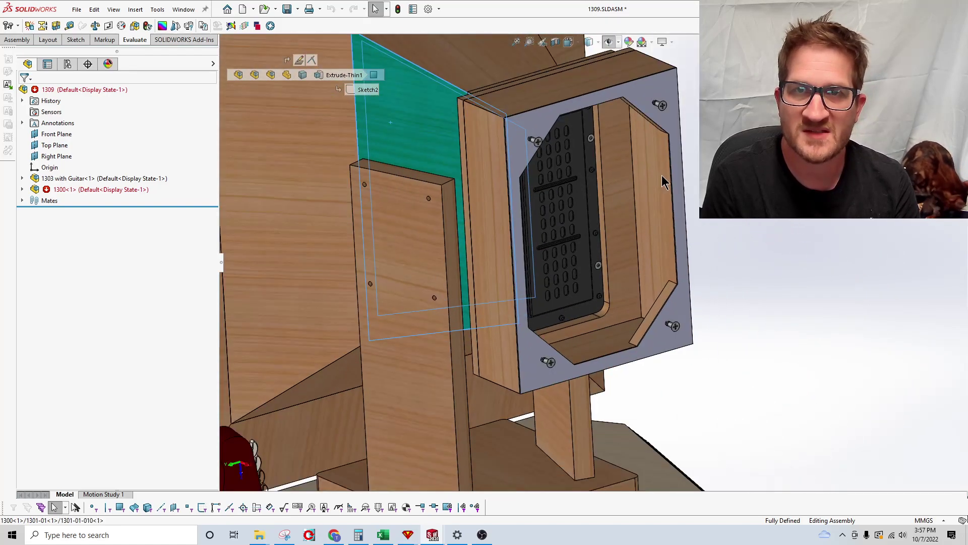
scroll(657, 155, "down", 1)
left_click(669, 113)
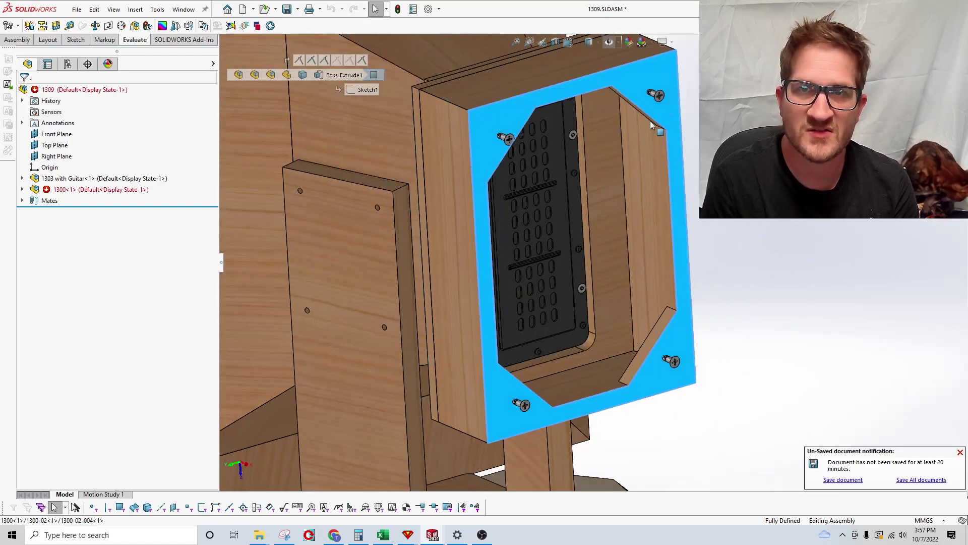
left_click(70, 190)
- Open the 1300 subassembly, hide plate 1300-02-001, and select grille 1300-02-002
left_click(81, 161)
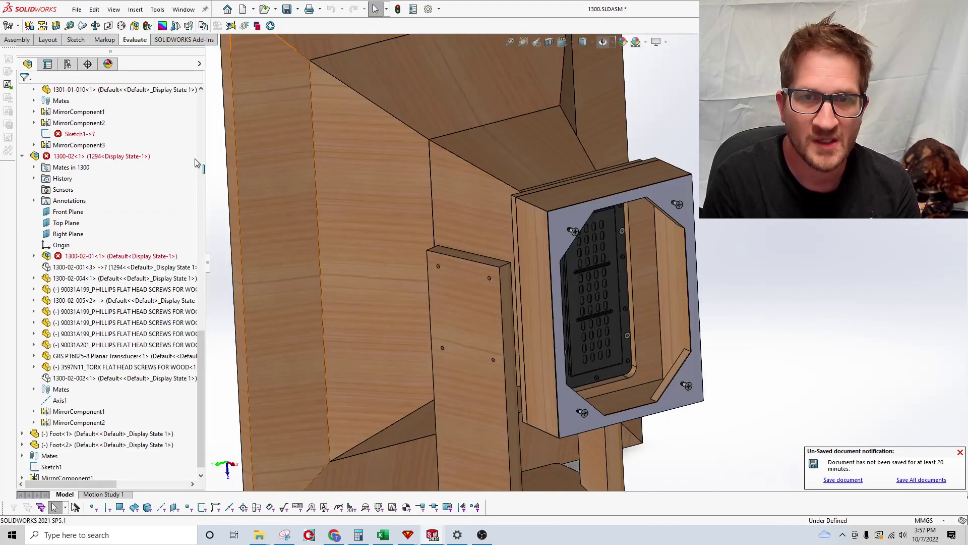
left_click(69, 269)
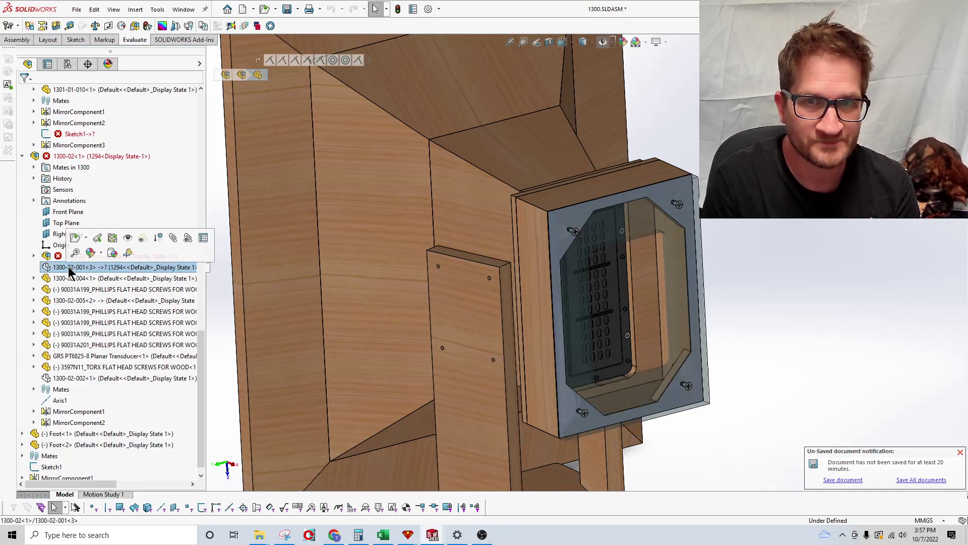
left_click(141, 238)
left_click(99, 379)
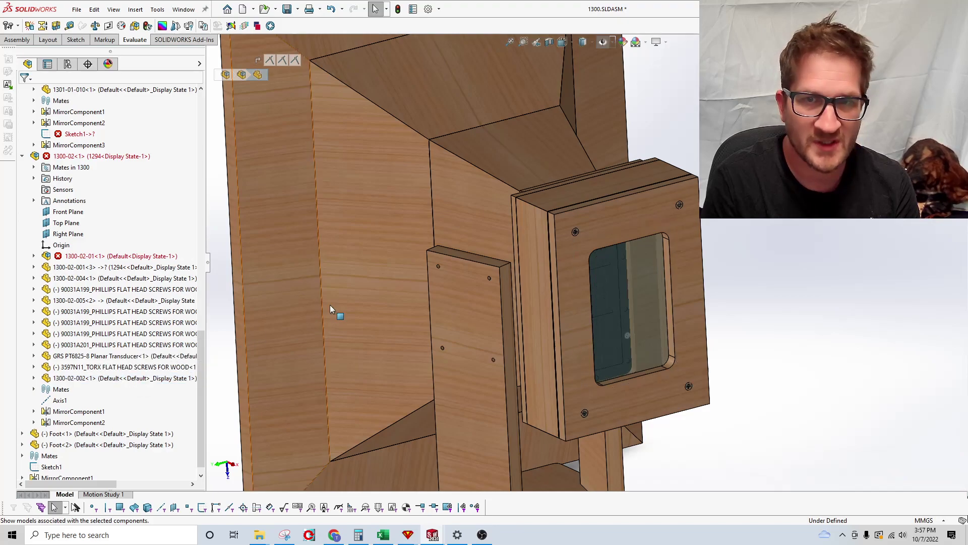
- Orbit around the driver box to inspect the fabric grille over the driver opening
scroll(749, 279, "up", 1)
scroll(751, 281, "down", 2)
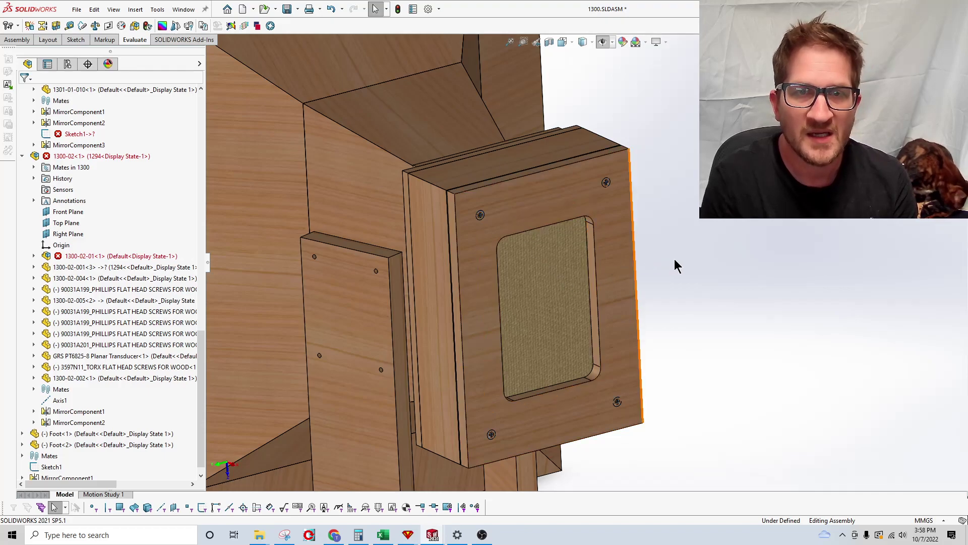
middle_click_drag(655, 217, 650, 231)
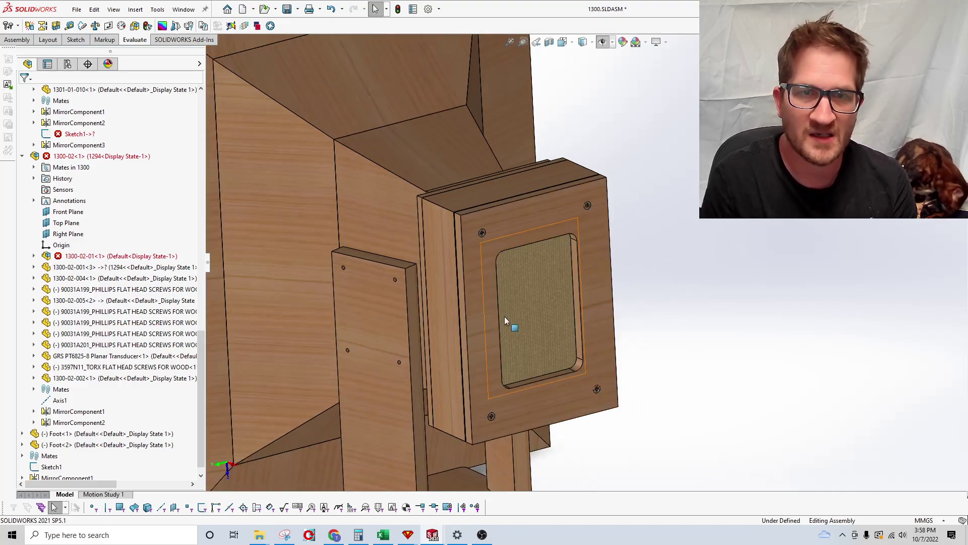
left_click(544, 311)
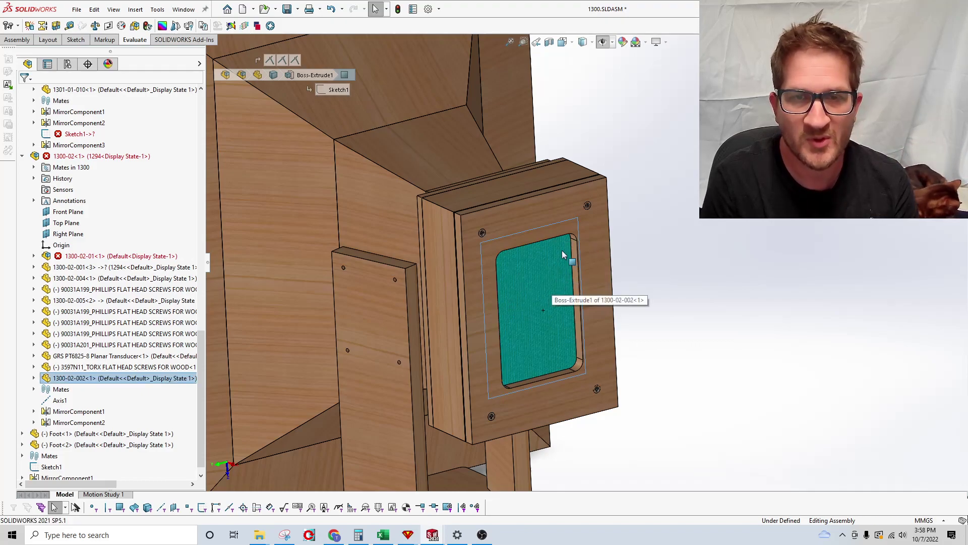
left_click(644, 200)
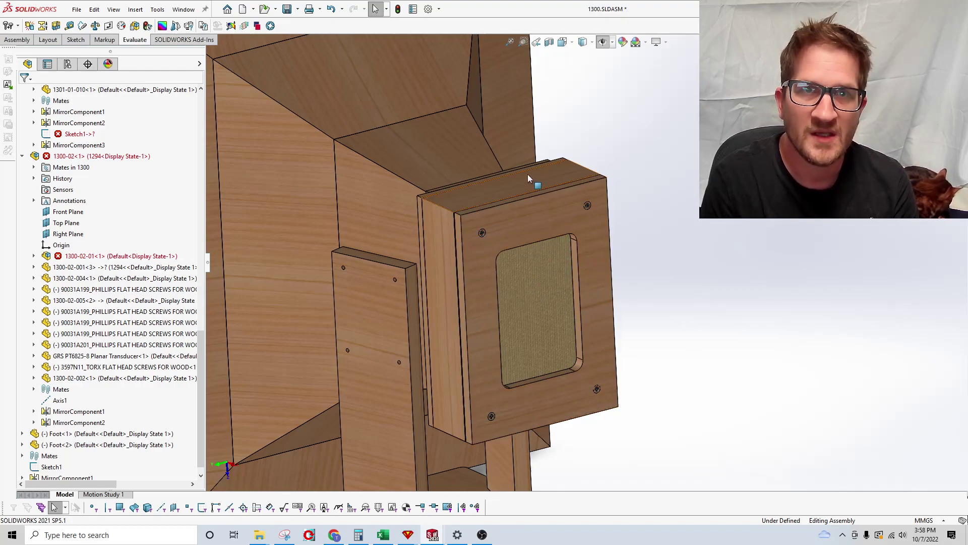
- Open the GRS PT6825-8 planar transducer part from inside the horn and rotate it
middle_click_drag(484, 249, 668, 263)
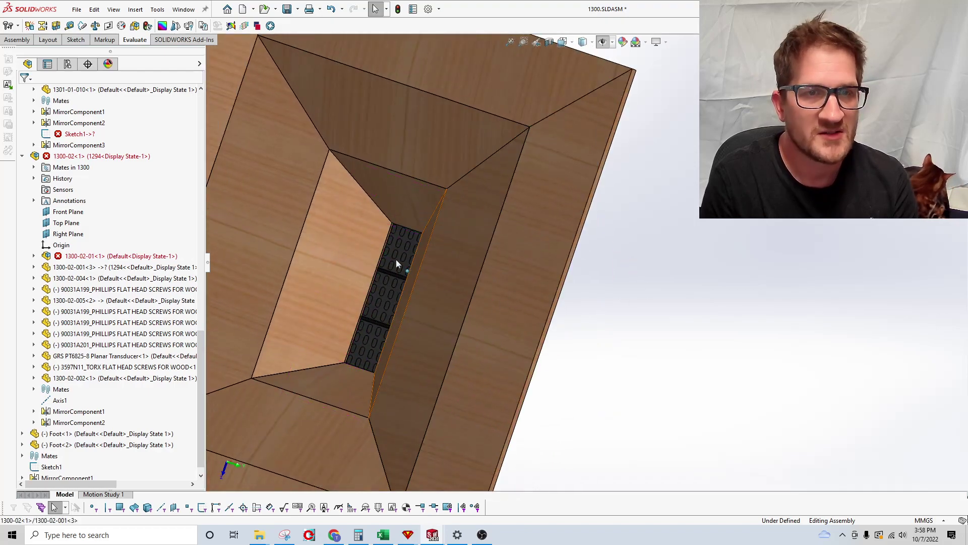
scroll(395, 259, "down", 3)
left_click(434, 255)
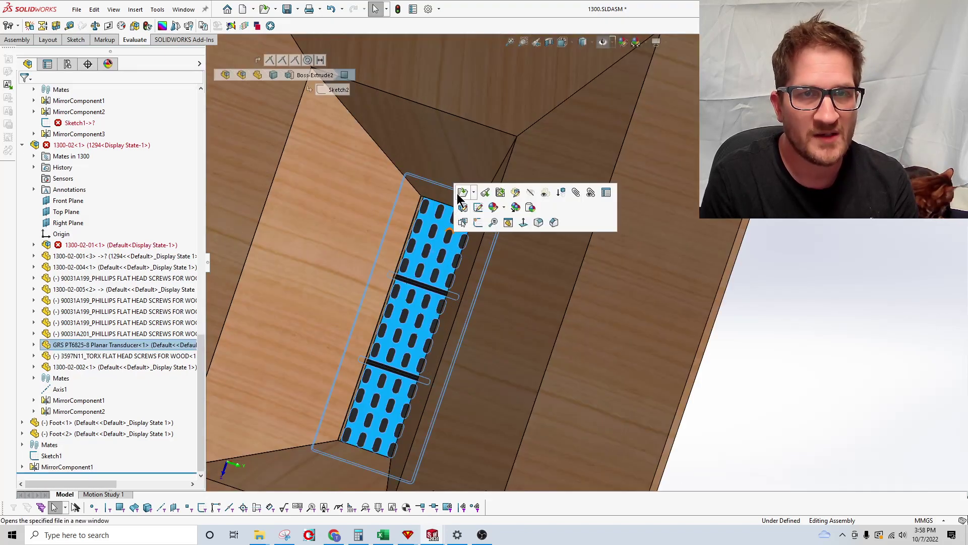
left_click(462, 195)
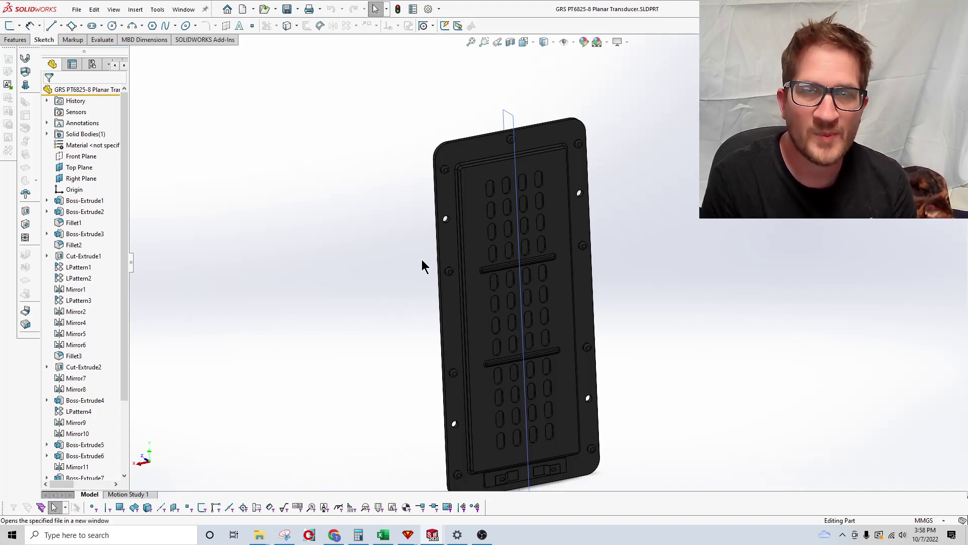
scroll(426, 275, "up", 2)
middle_click_drag(432, 285, 473, 300)
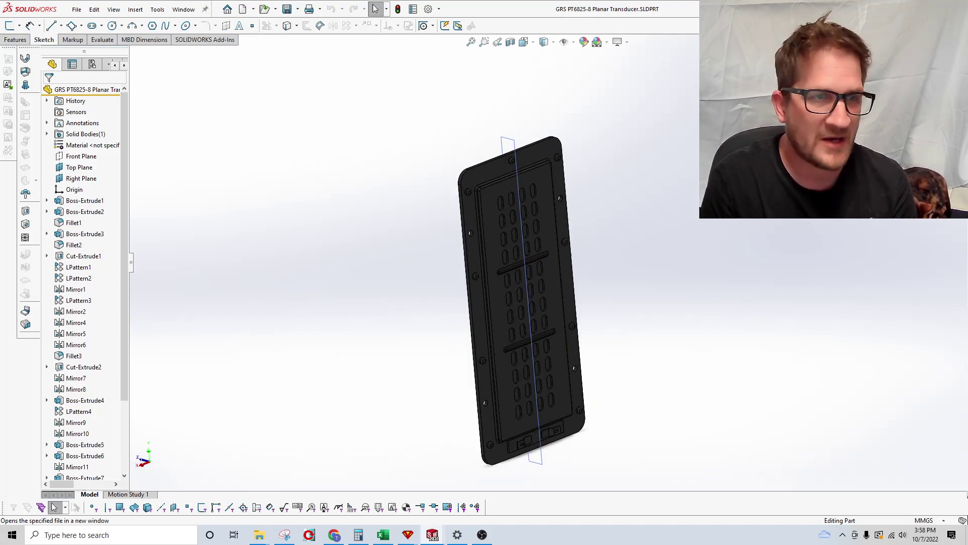
- Close the transducer part and orbit the 1300 assembly to a side view
left_click(961, 42)
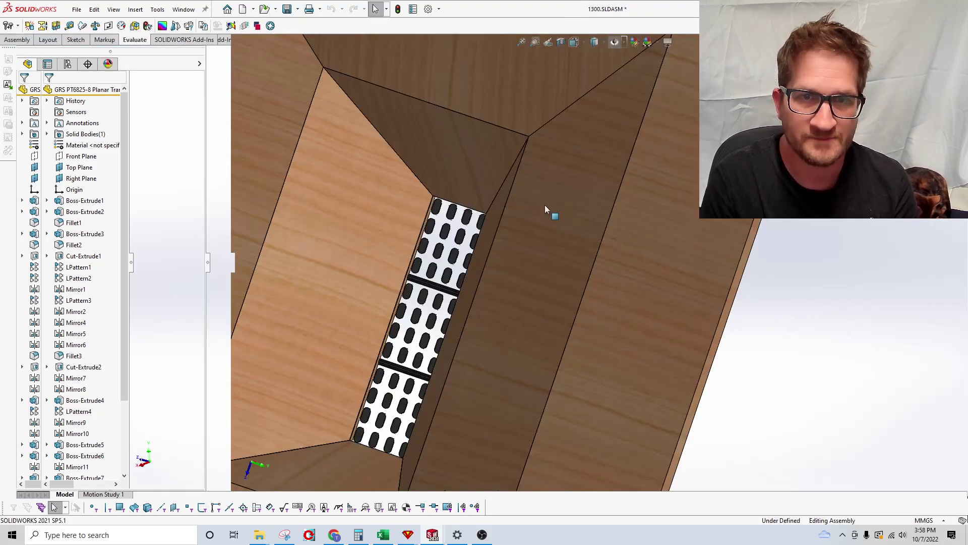
scroll(544, 206, "up", 5)
middle_click_drag(528, 255, 336, 255)
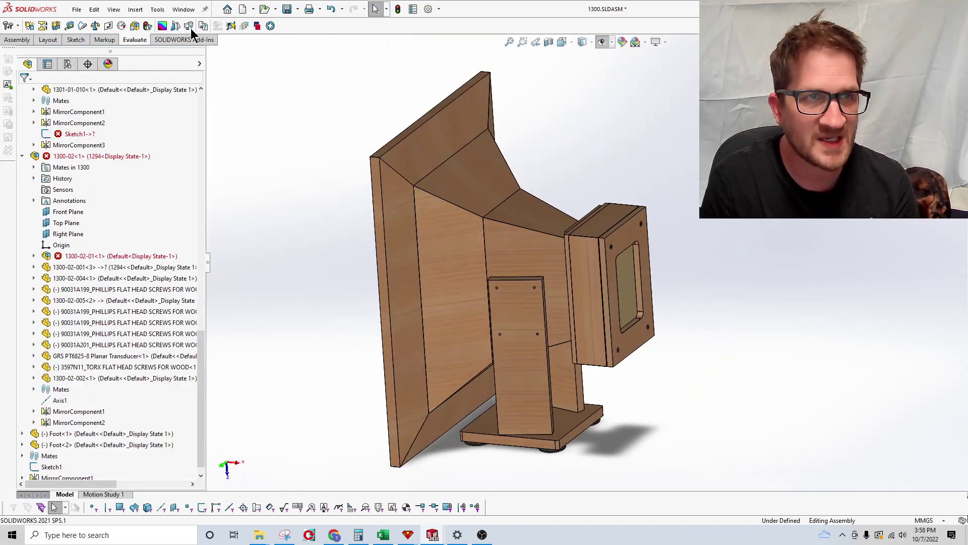
left_click(184, 10)
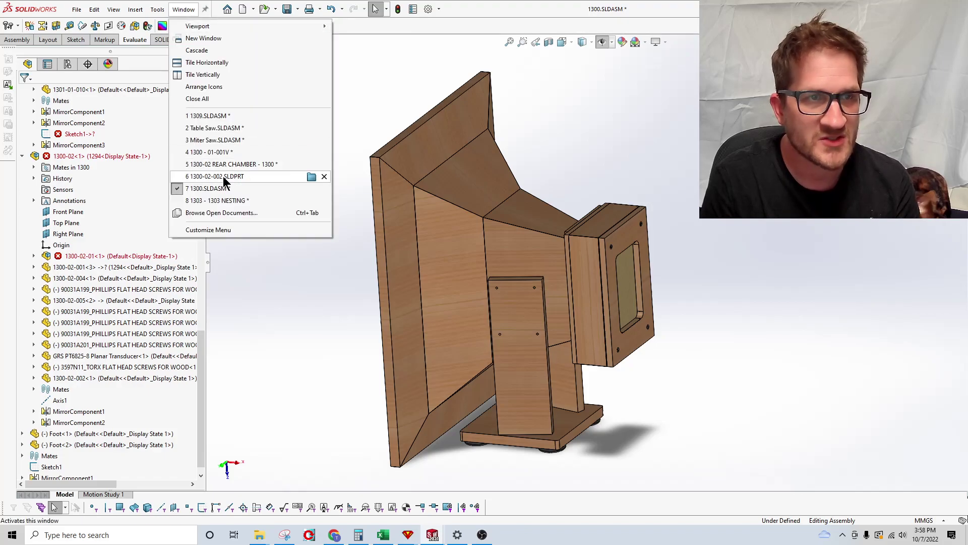
- Switch to the 1300 - 01-001V drawing and zoom around the vertical piece's cut angles
left_click(205, 153)
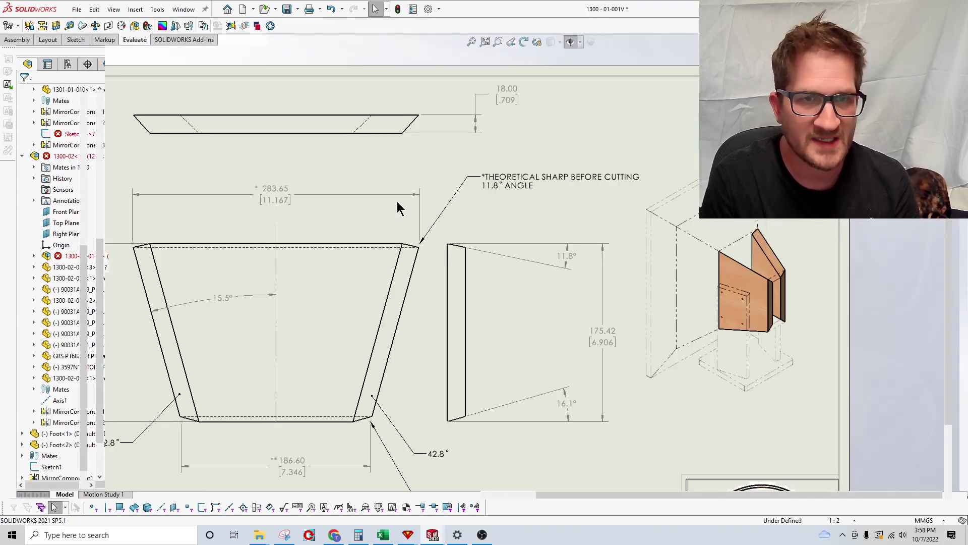
scroll(601, 333, "up", 1)
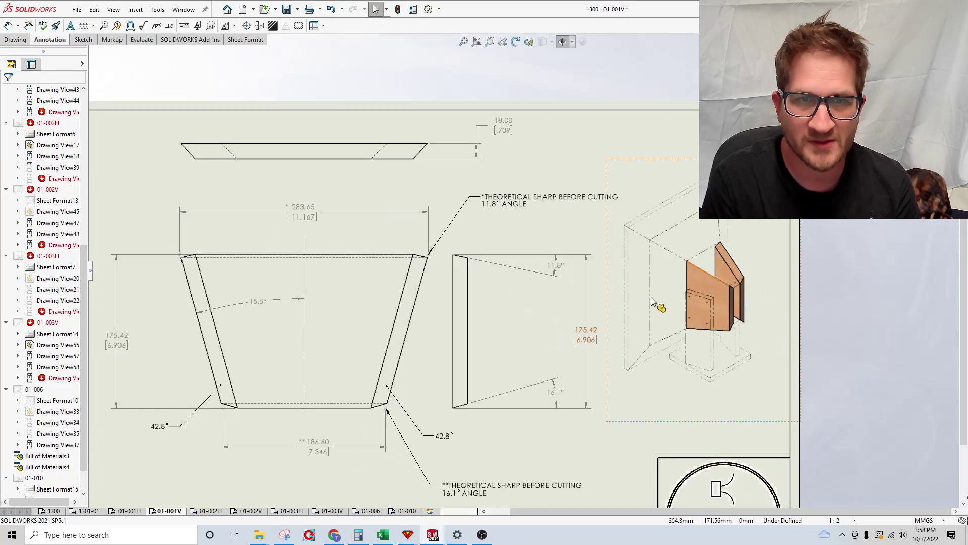
scroll(580, 302, "up", 3)
scroll(575, 291, "down", 1)
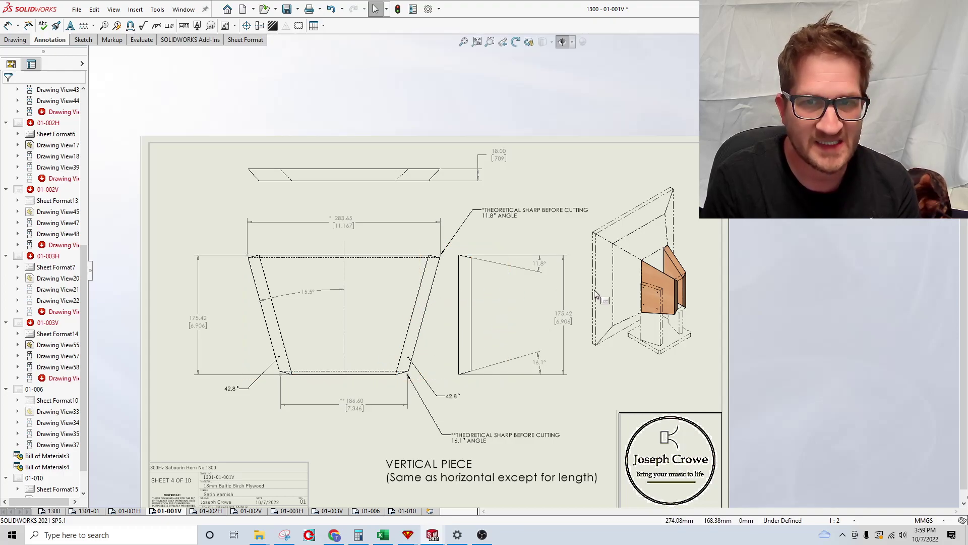
scroll(700, 282, "down", 3)
scroll(536, 279, "down", 1)
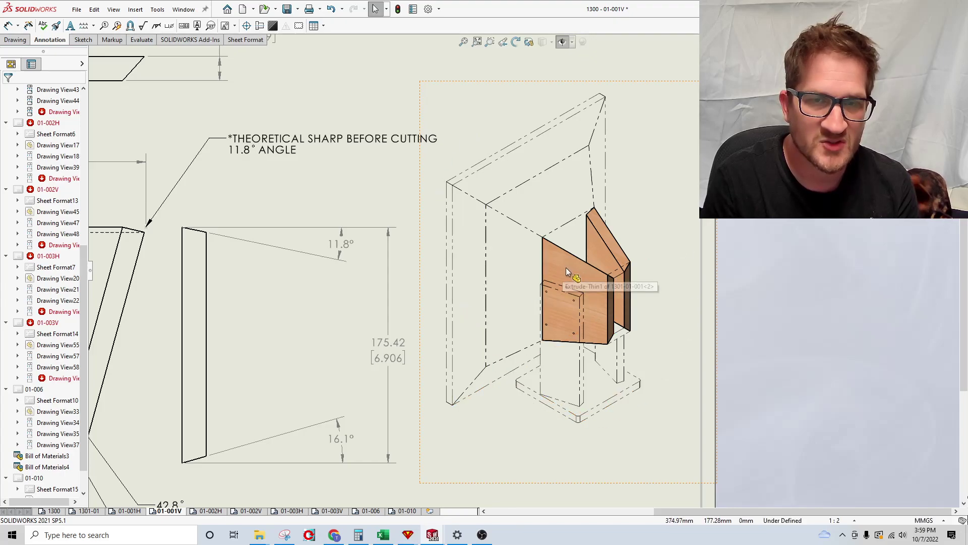
scroll(555, 285, "up", 3)
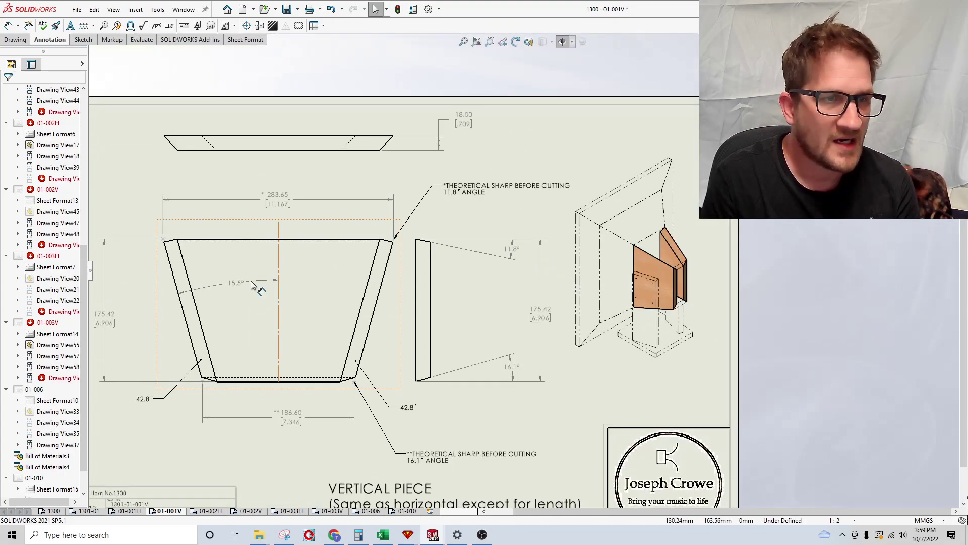
scroll(207, 297, "down", 2)
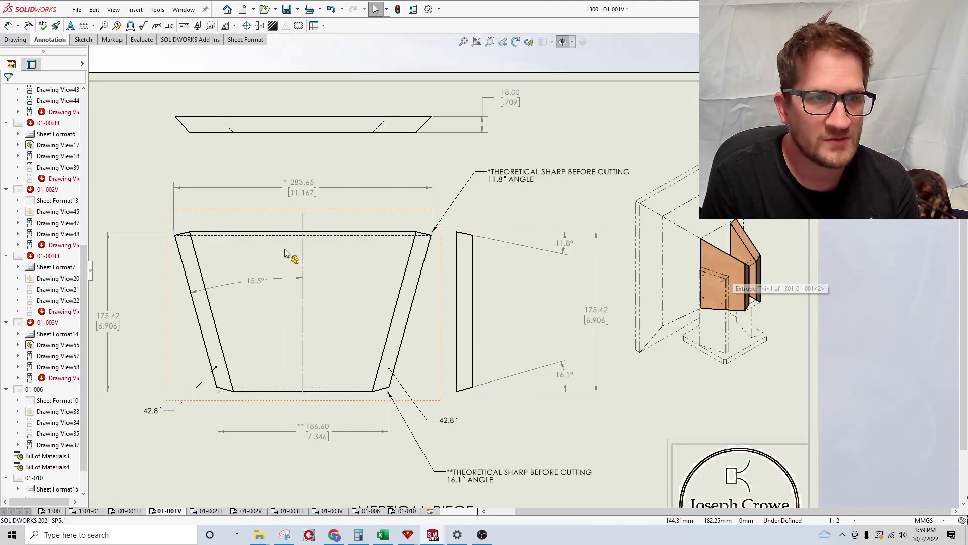
scroll(257, 298, "down", 1)
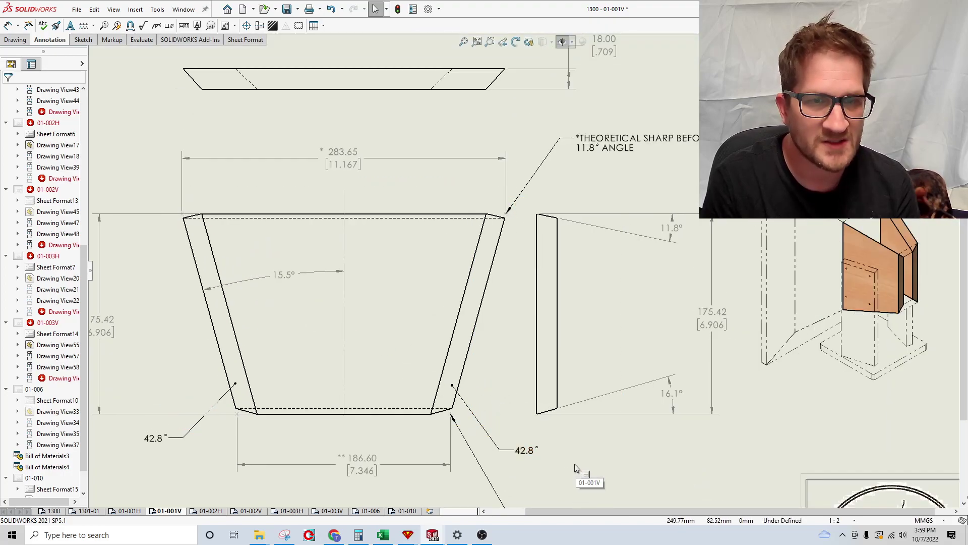
scroll(576, 461, "up", 1)
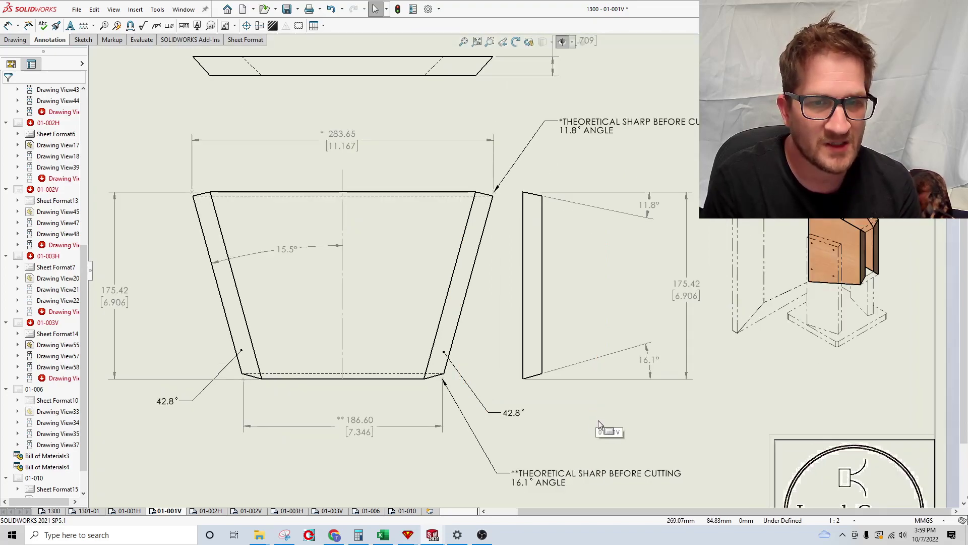
- Select the 42.8° angle dimension, abandon the note, and switch to the Miter Saw assembly
left_click(508, 423)
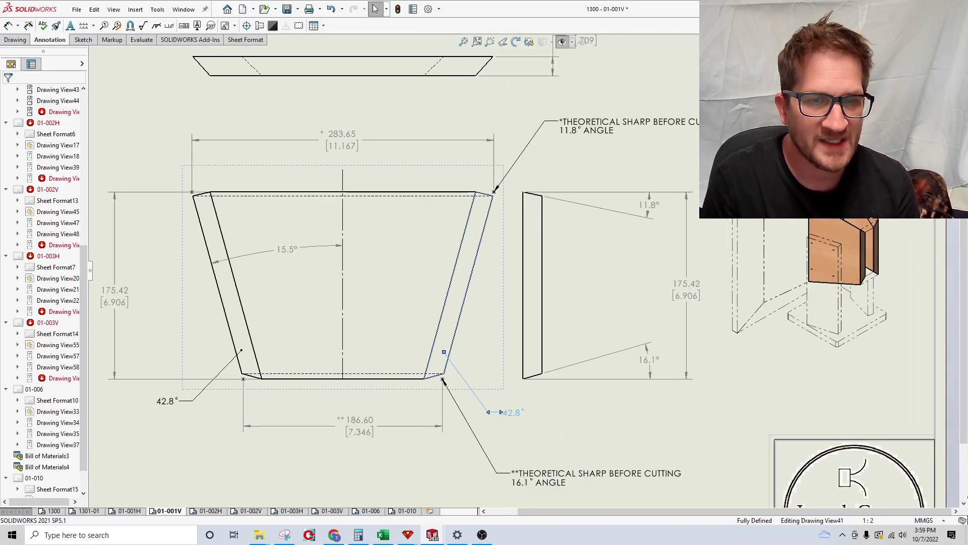
key("n")
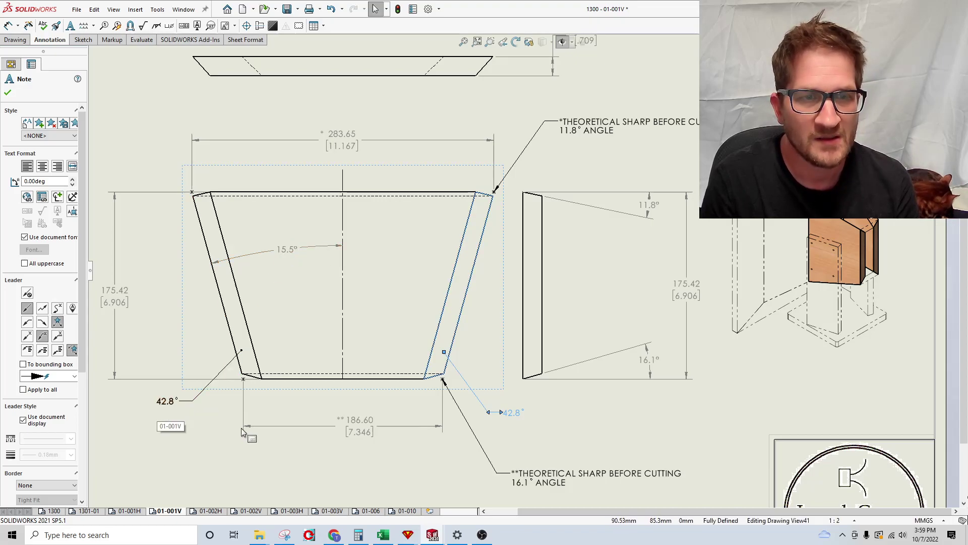
left_click(252, 120)
left_click(119, 168)
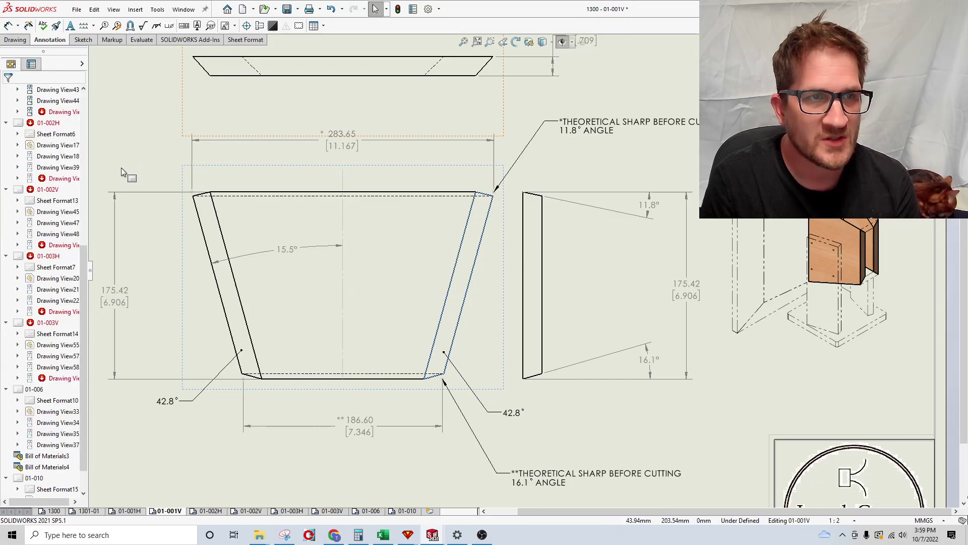
left_click(183, 11)
left_click(198, 130)
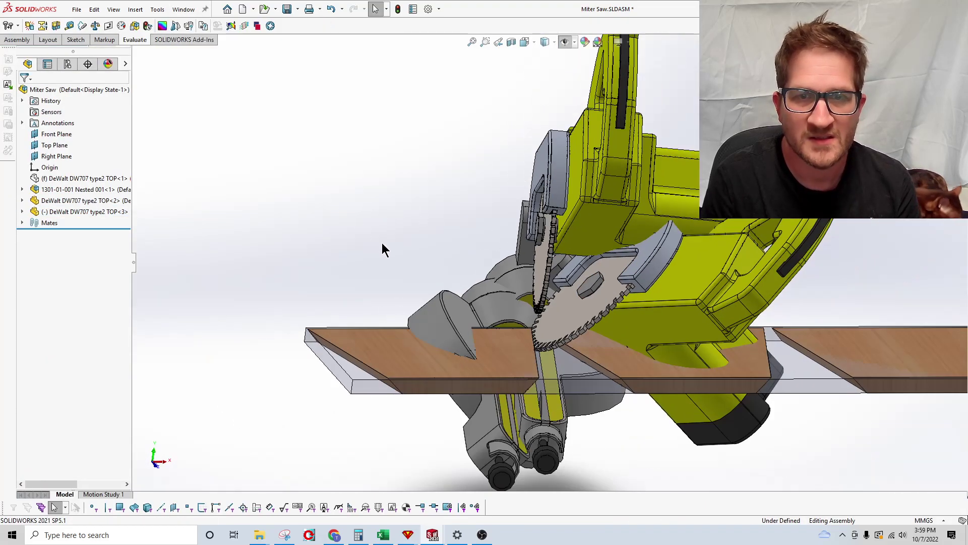
- Hide DeWalt DW707 TOP<3> and TOP<2>, showing only the first saw position
middle_click_drag(381, 243, 363, 241)
scroll(385, 244, "up", 3)
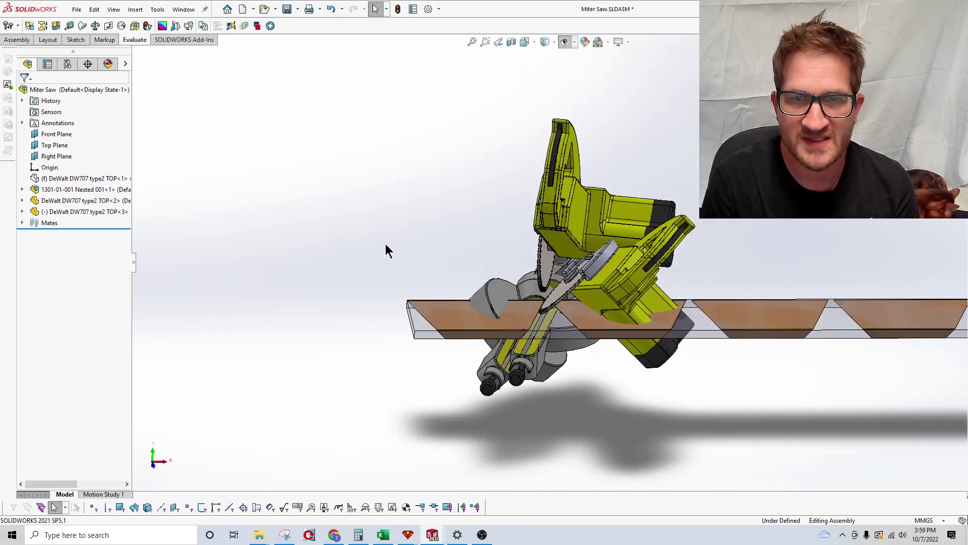
scroll(662, 259, "down", 3)
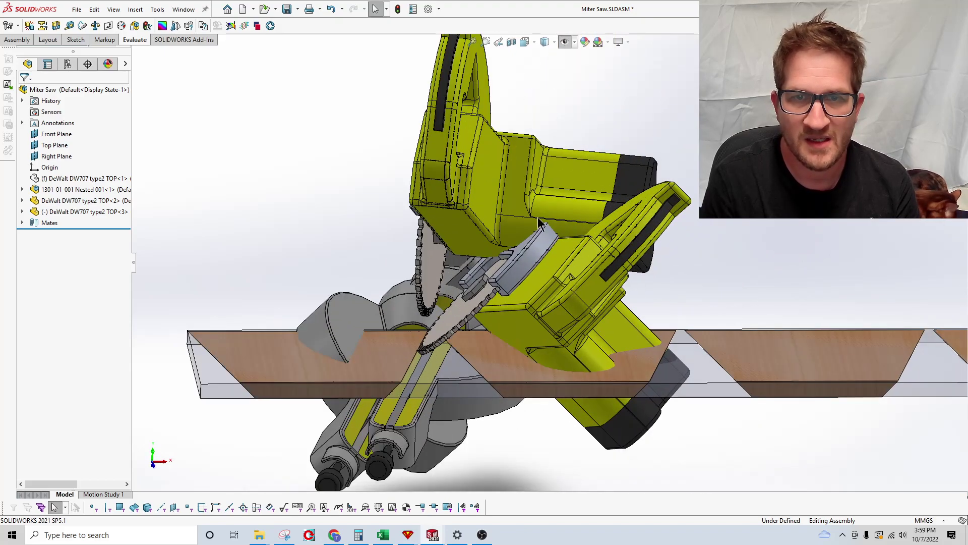
left_click(62, 211)
left_click(128, 182)
left_click(95, 200)
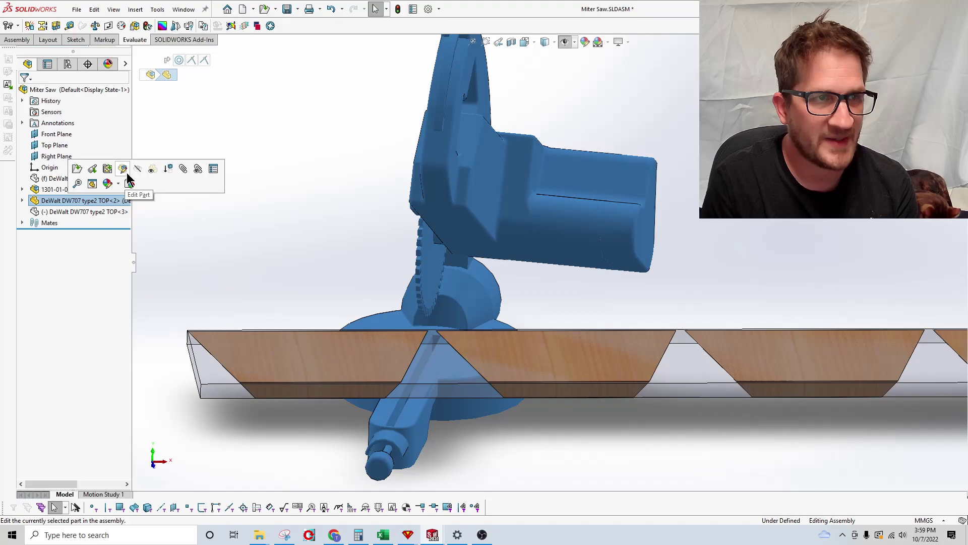
left_click(130, 167)
left_click(66, 178)
left_click(120, 147)
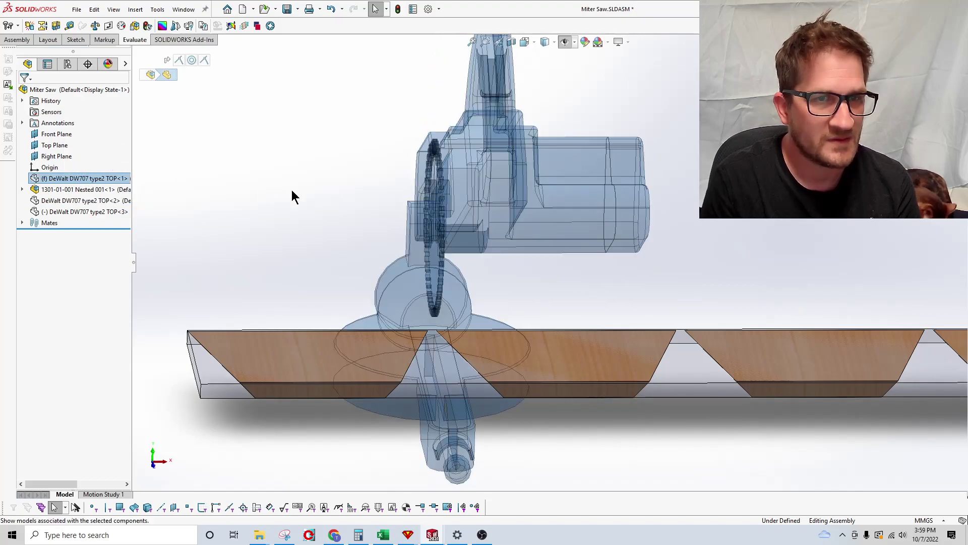
left_click(287, 220)
- Inspect the first cut, then hide saw positions one and two and show the third
mouse_move(296, 235)
middle_mouse_down()
mouse_move(283, 205)
mouse_move(328, 203)
mouse_move(288, 205)
mouse_move(283, 231)
mouse_move(297, 252)
middle_mouse_up()
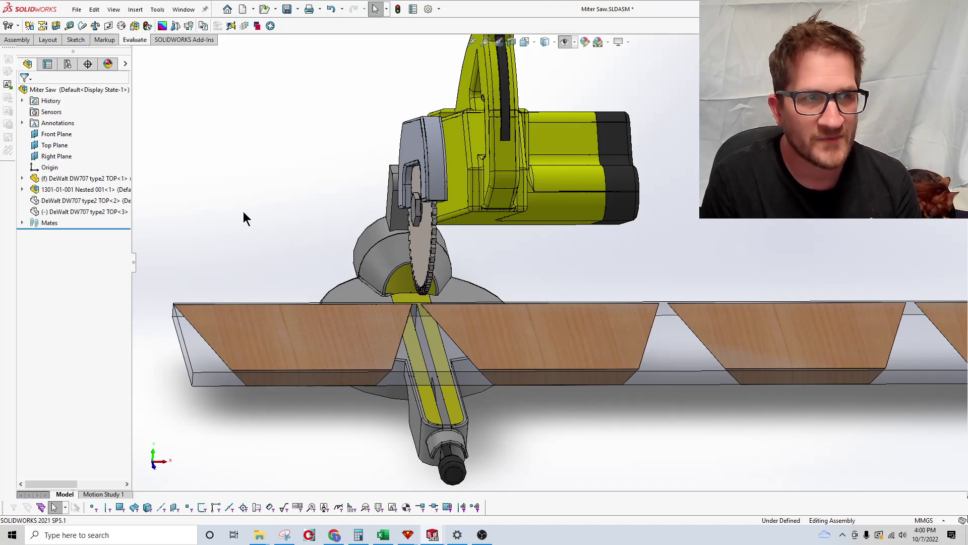
scroll(318, 227, "down", 2)
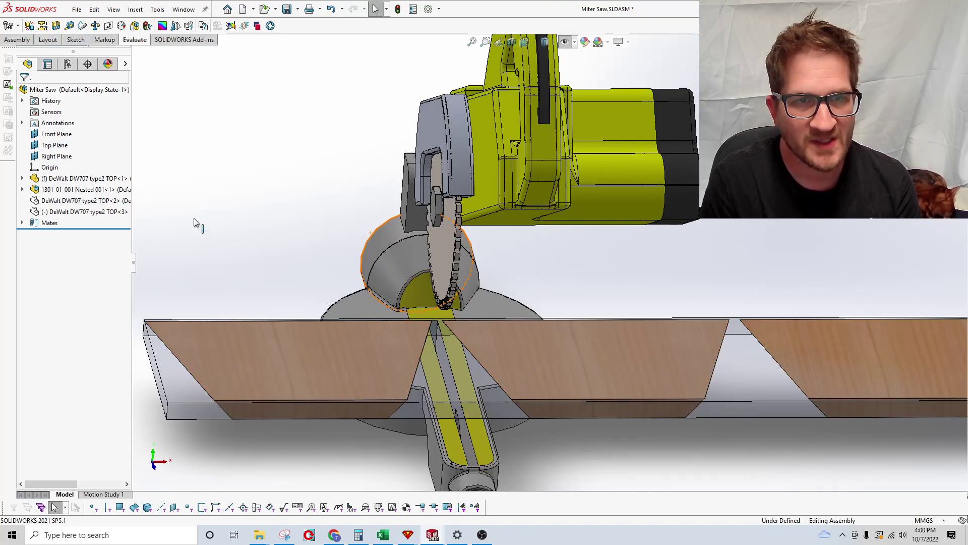
left_click(65, 178)
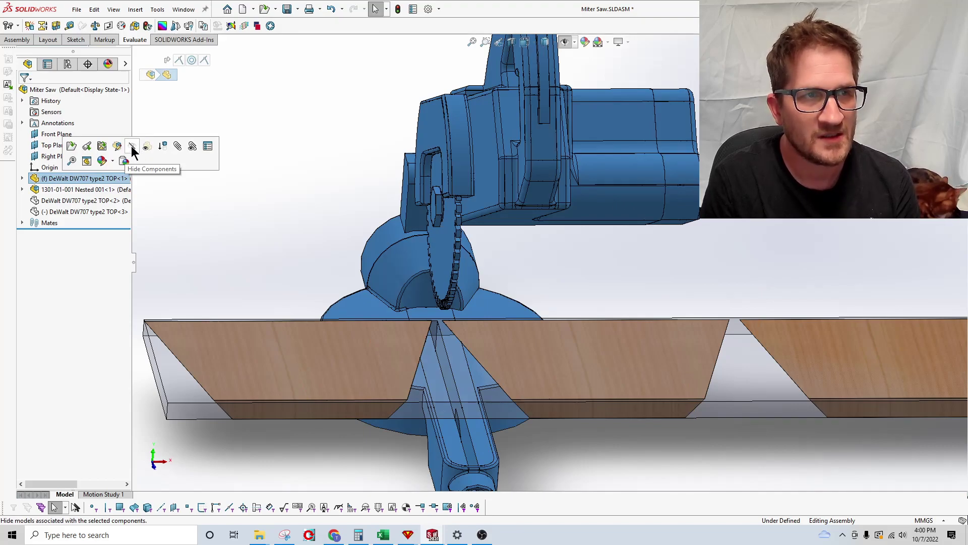
left_click(133, 150)
left_click(73, 201)
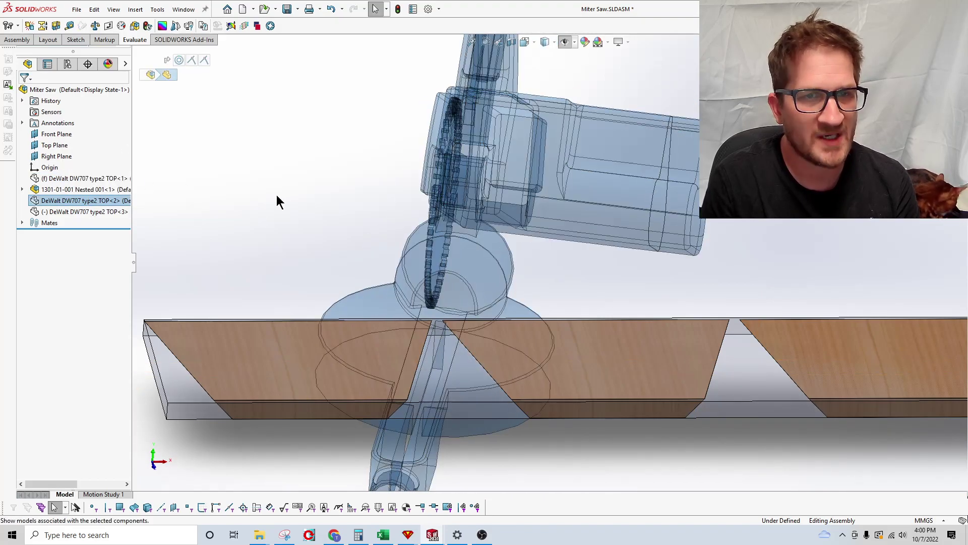
mouse_move(304, 221)
middle_mouse_down()
mouse_move(330, 222)
mouse_move(316, 223)
middle_mouse_up()
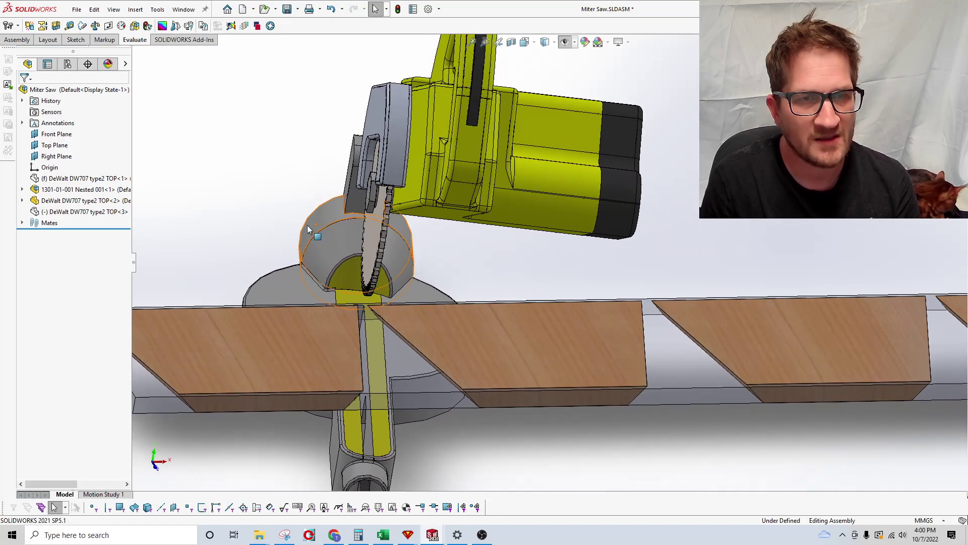
left_click(66, 203)
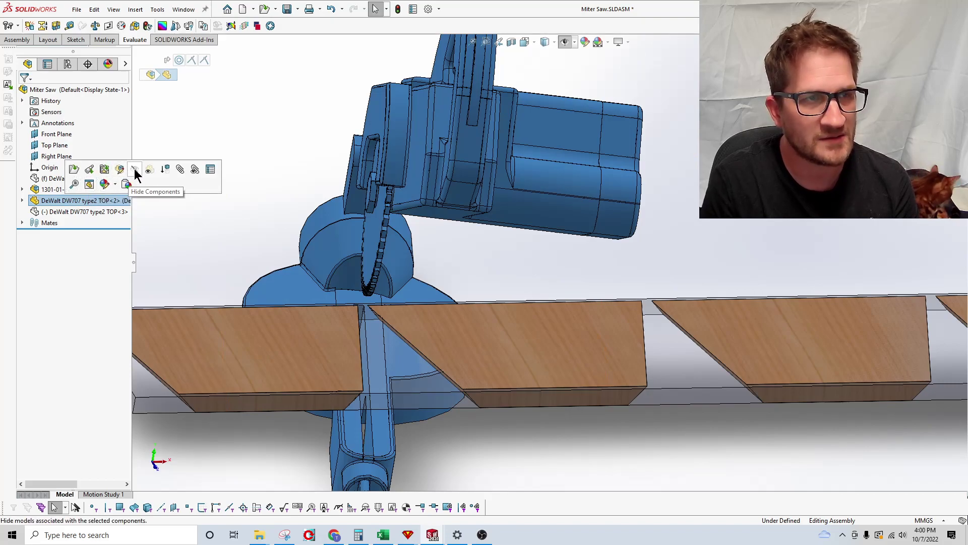
left_click(135, 173)
left_click(85, 211)
left_click(135, 182)
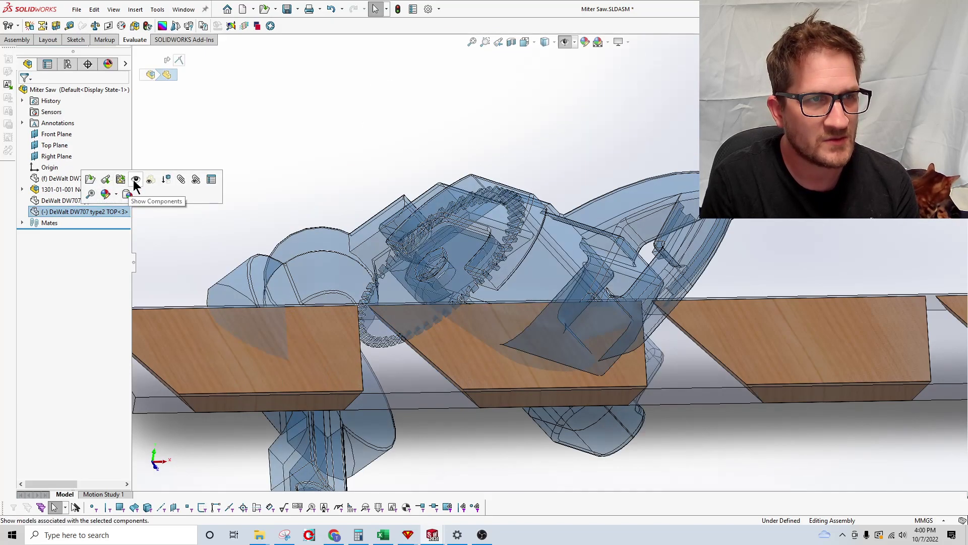
- Orbit around the blade edge end-on, then show the second saw to view both blades
middle_click(352, 256)
middle_click_drag(352, 256, 333, 244)
scroll(359, 318, "down", 5)
middle_click(388, 310)
middle_click_drag(388, 310, 402, 376)
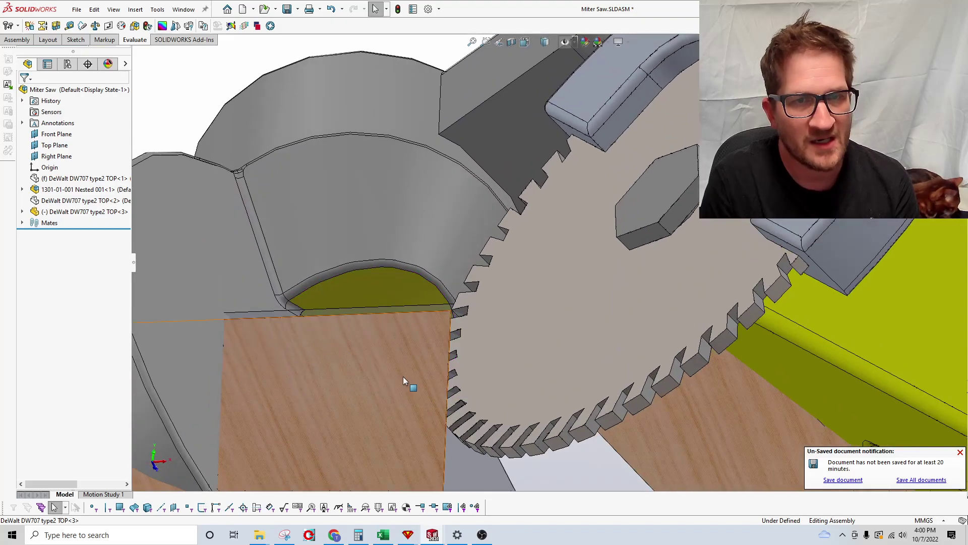
scroll(403, 376, "up", 5)
scroll(569, 343, "down", 3)
left_click(80, 201)
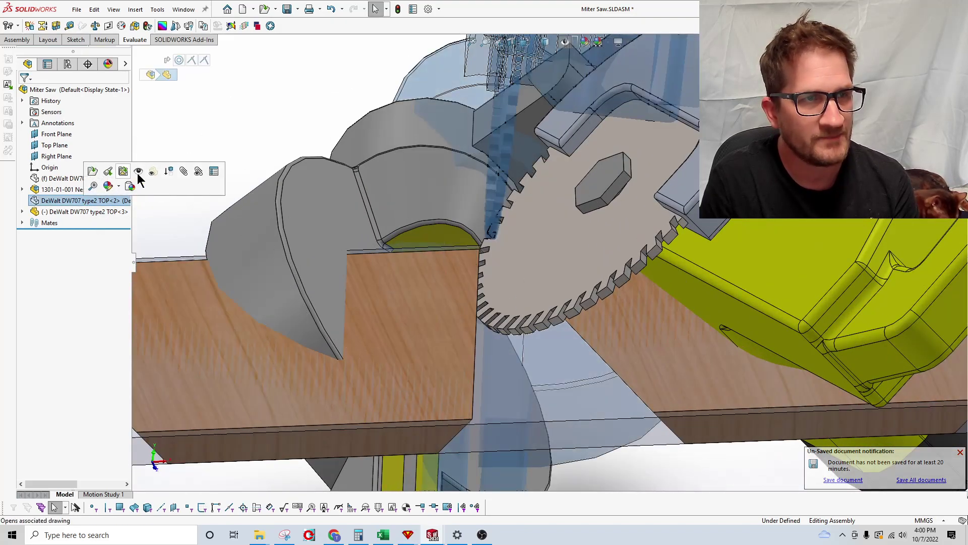
middle_click(279, 216)
scroll(290, 202, "up", 2)
middle_click_drag(298, 184, 294, 158)
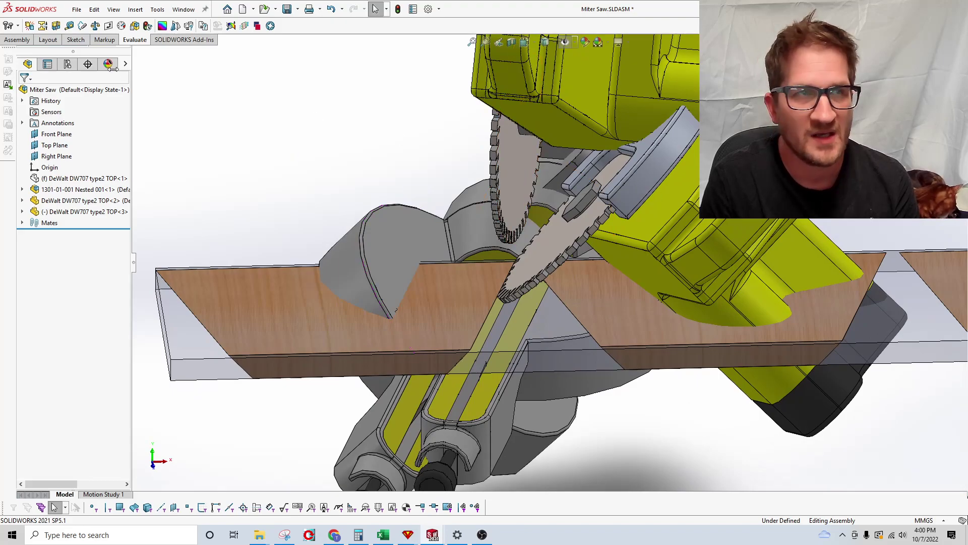
- Measure the 13.319 mm gap between faces of the two DeWalt blades, then close Measure
left_click(69, 25)
left_click(517, 169)
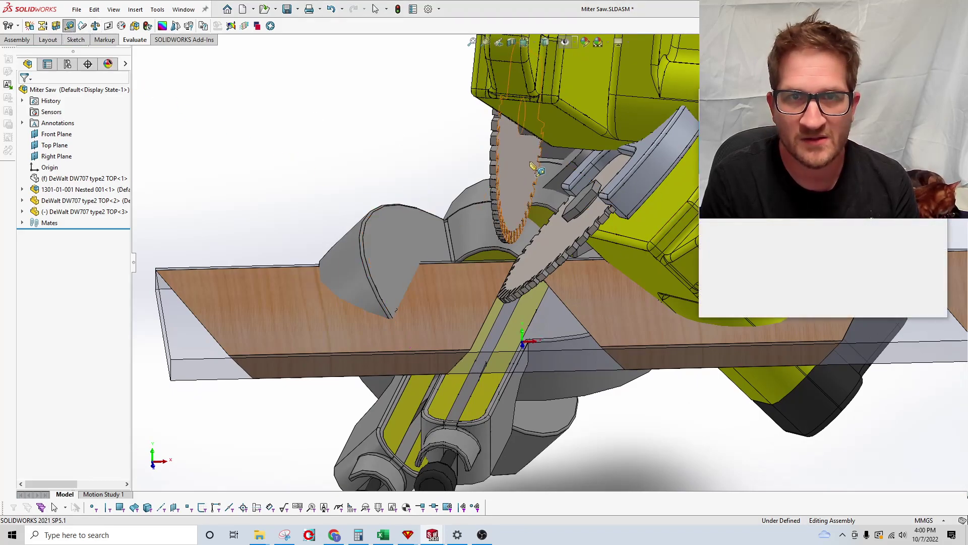
left_click(549, 246)
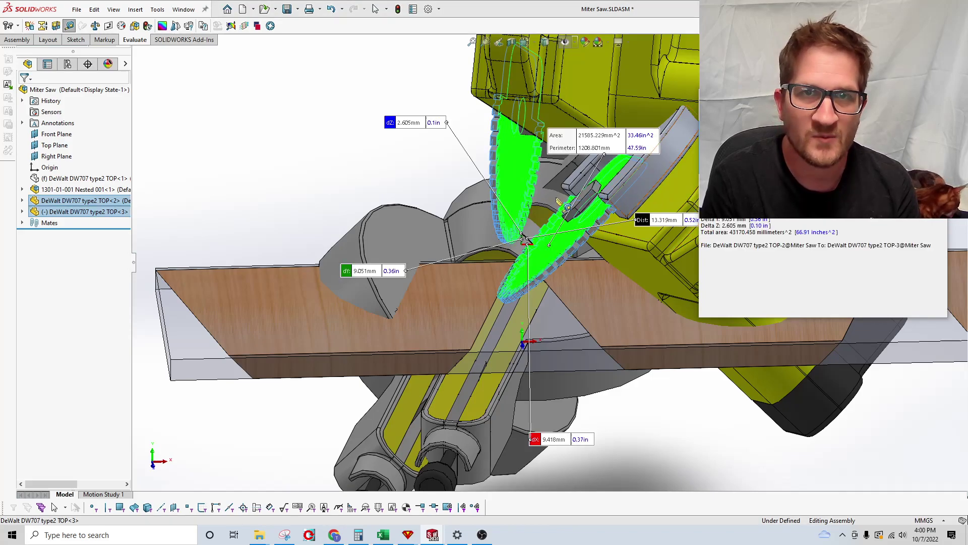
scroll(576, 172, "up", 3)
scroll(676, 169, "down", 2)
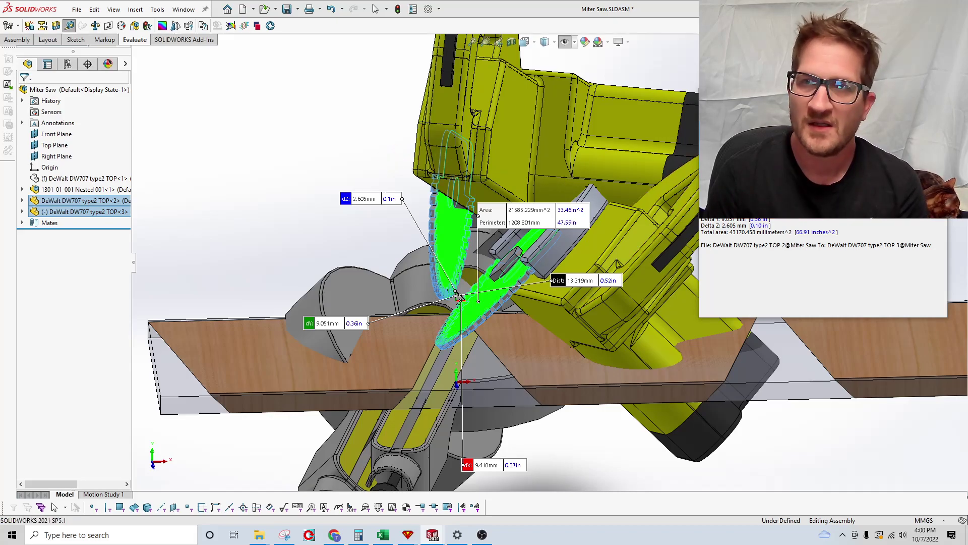
key("Escape")
left_click(183, 9)
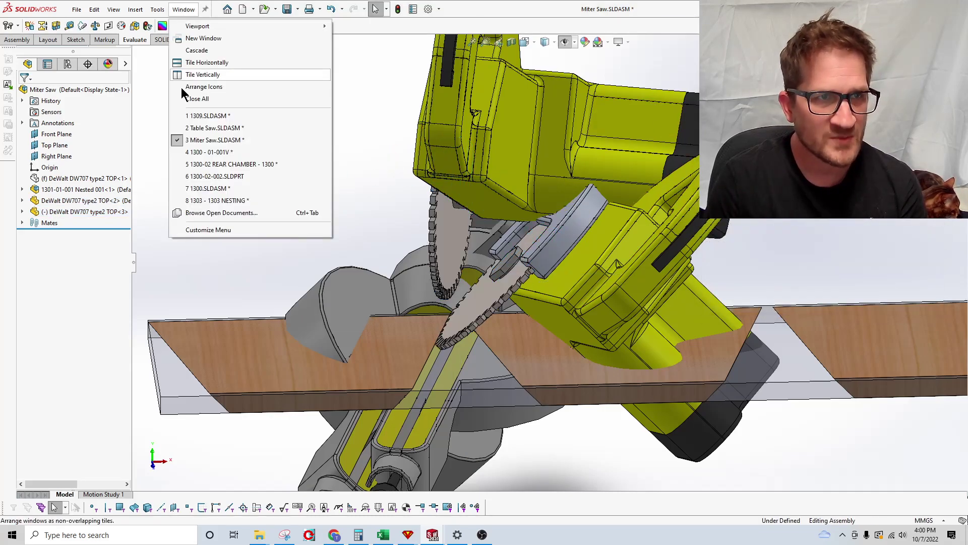
left_click(193, 154)
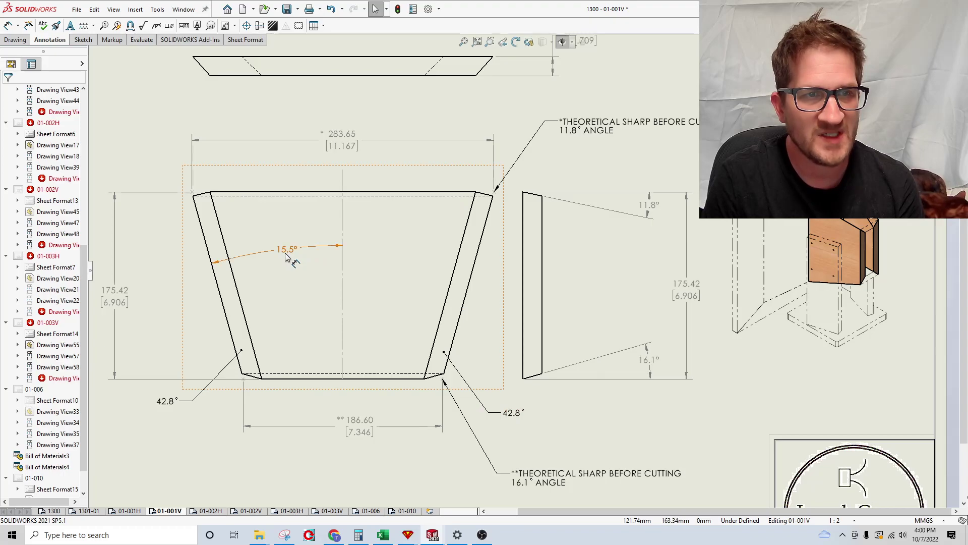
left_click(183, 9)
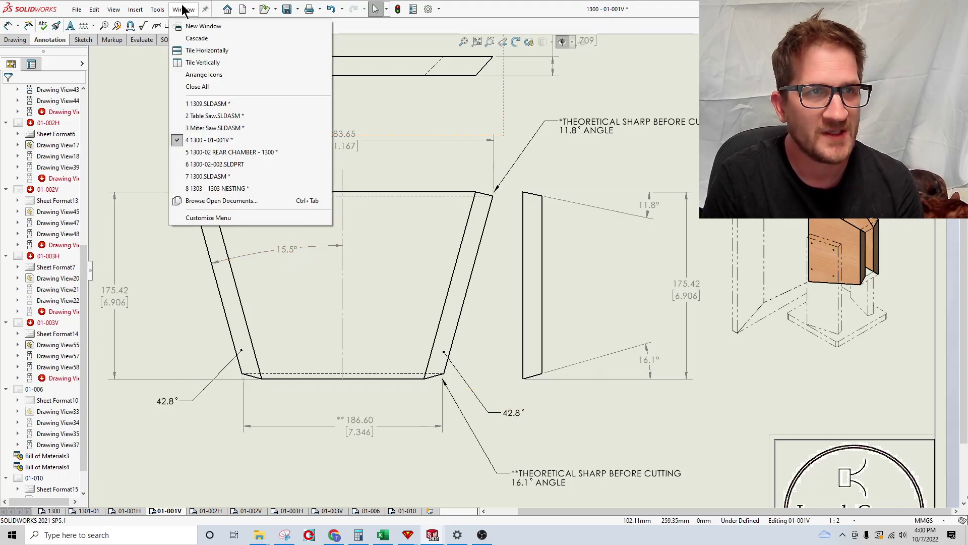
left_click(205, 129)
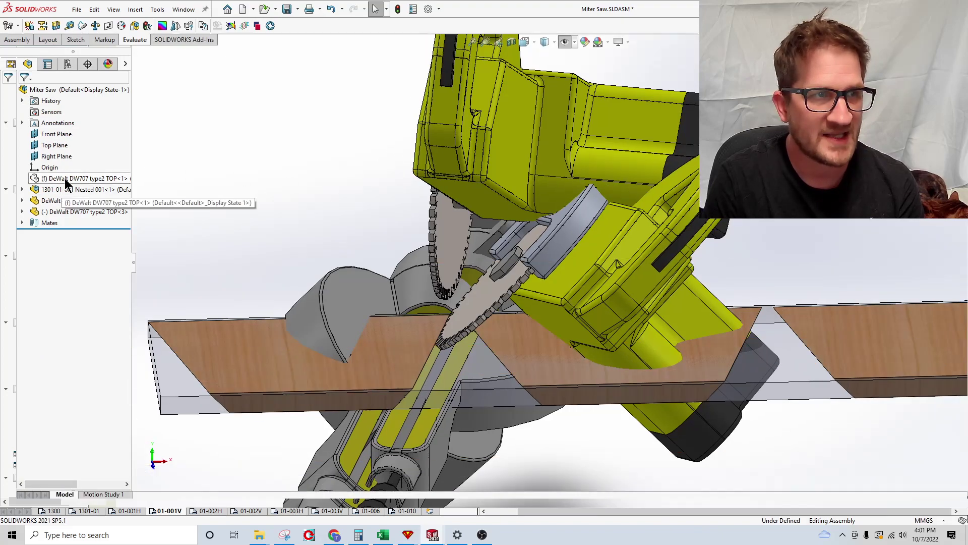
- Hide the DeWalt DW707 type2 TOP<3> saw copy and orbit to a steeper top view
left_click(51, 179)
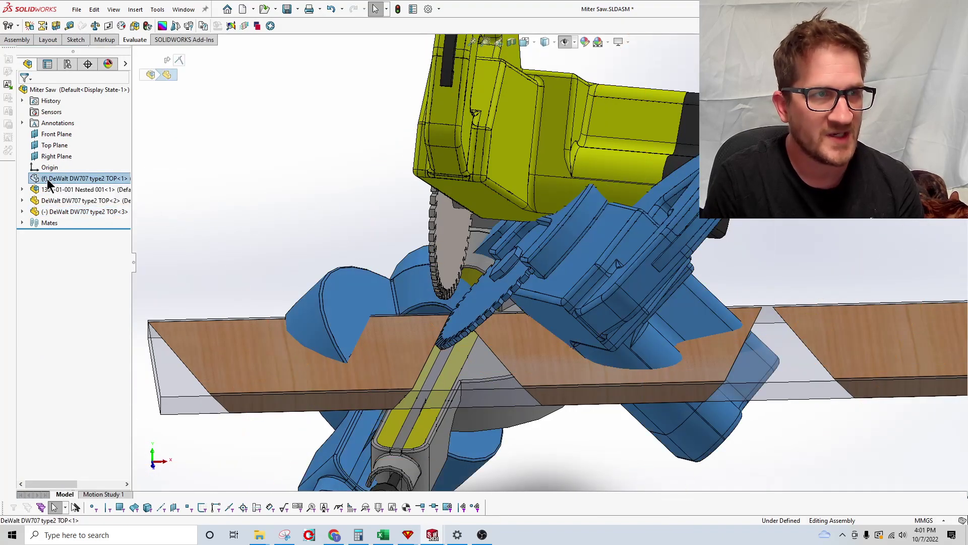
left_click(76, 212)
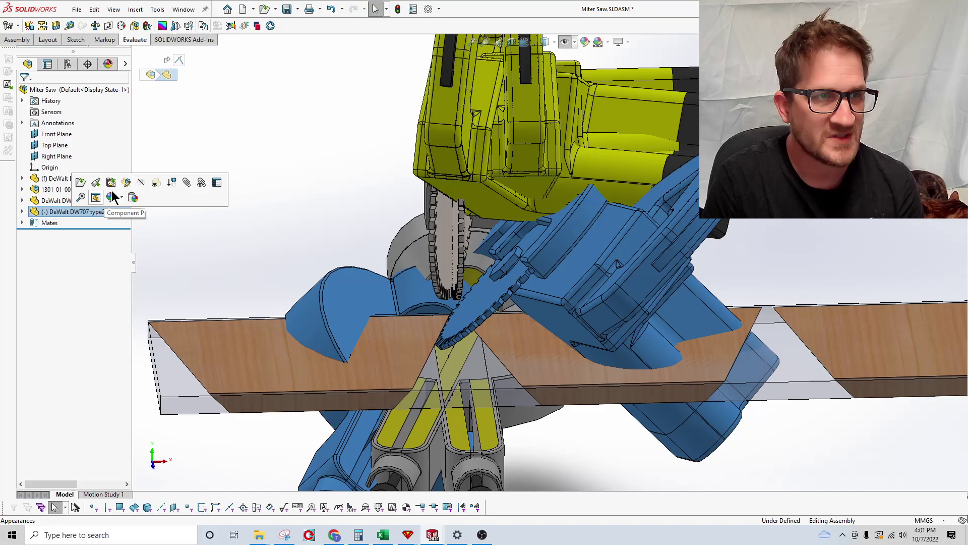
left_click(140, 185)
middle_click_drag(331, 219, 353, 275)
scroll(415, 264, "up", 4)
scroll(492, 214, "down", 4)
middle_click_drag(492, 214, 471, 249)
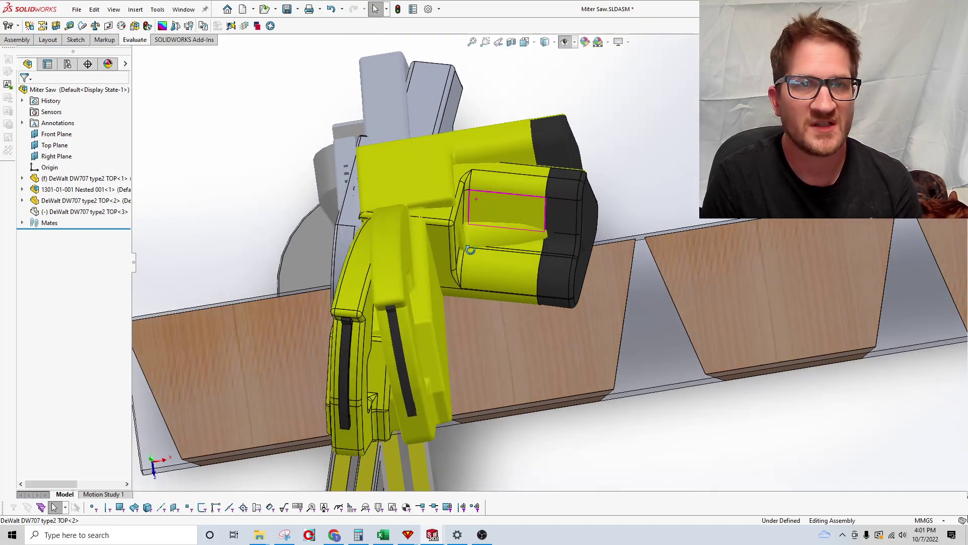
- Select the first and second DeWalt saw copies and view them from a lower front angle
left_click(377, 119)
left_click(90, 178)
mouse_move(220, 221)
middle_mouse_down()
mouse_move(231, 222)
mouse_move(228, 234)
middle_mouse_up()
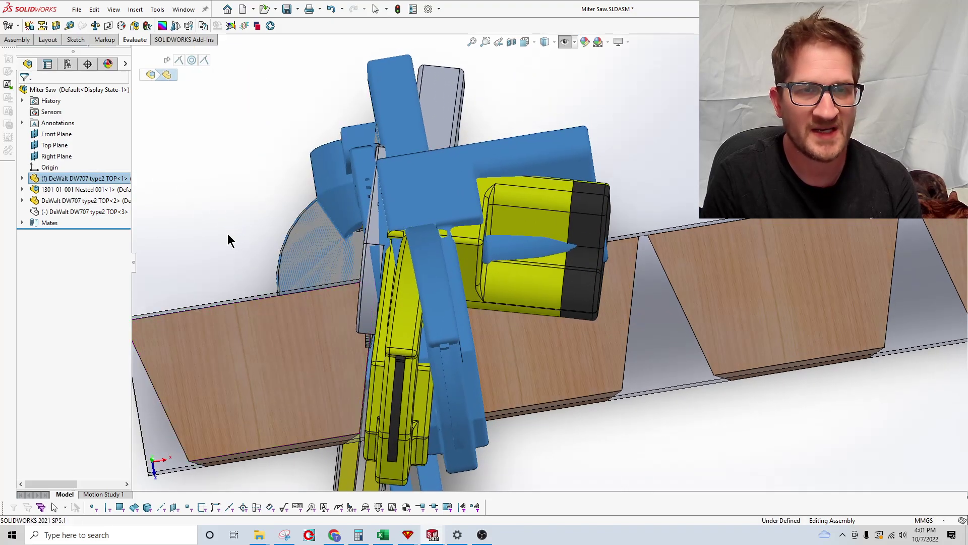
left_click(71, 202)
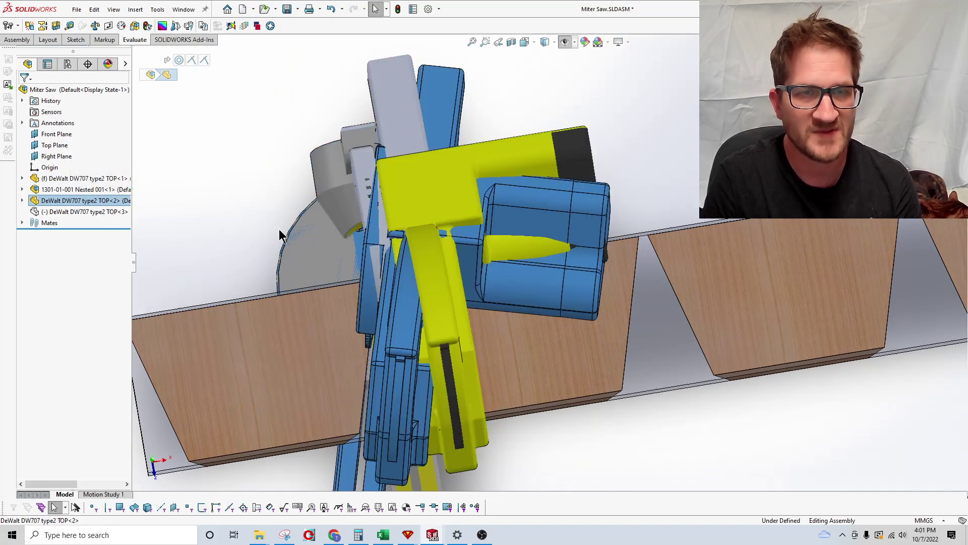
middle_click_drag(242, 221, 222, 98)
middle_click_drag(280, 276, 335, 275, "ctrl")
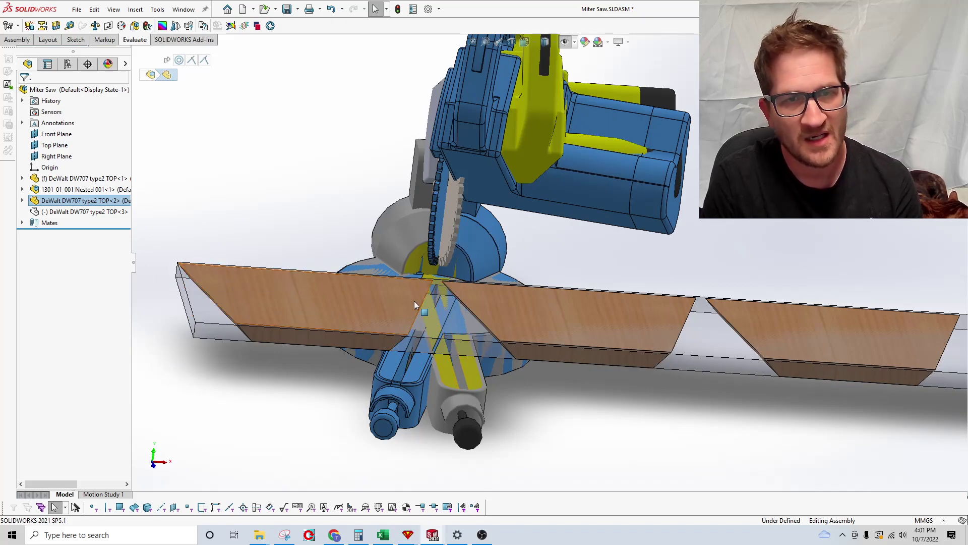
scroll(707, 320, "up", 1)
scroll(797, 318, "down", 1)
scroll(837, 297, "up", 2)
scroll(838, 296, "down", 2)
scroll(830, 317, "up", 2)
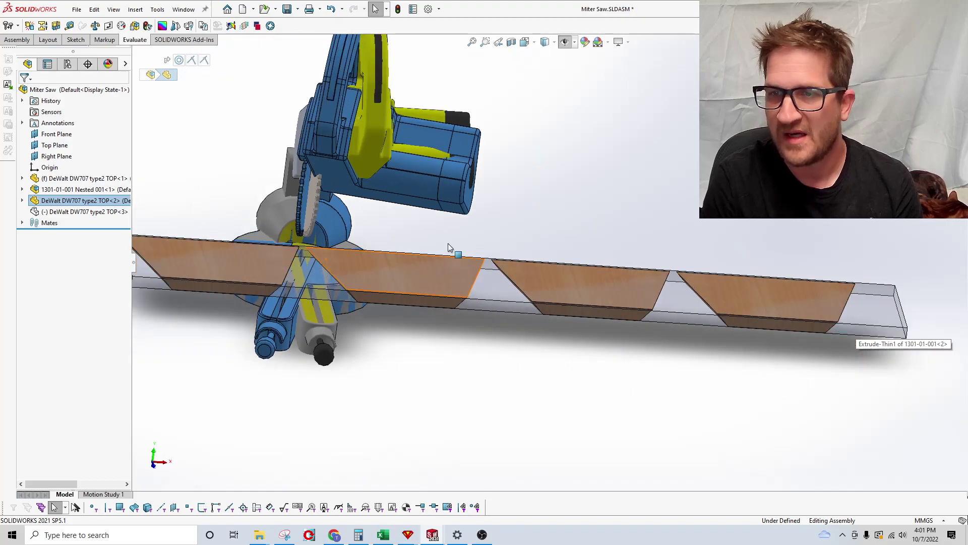
scroll(291, 225, "up", 1)
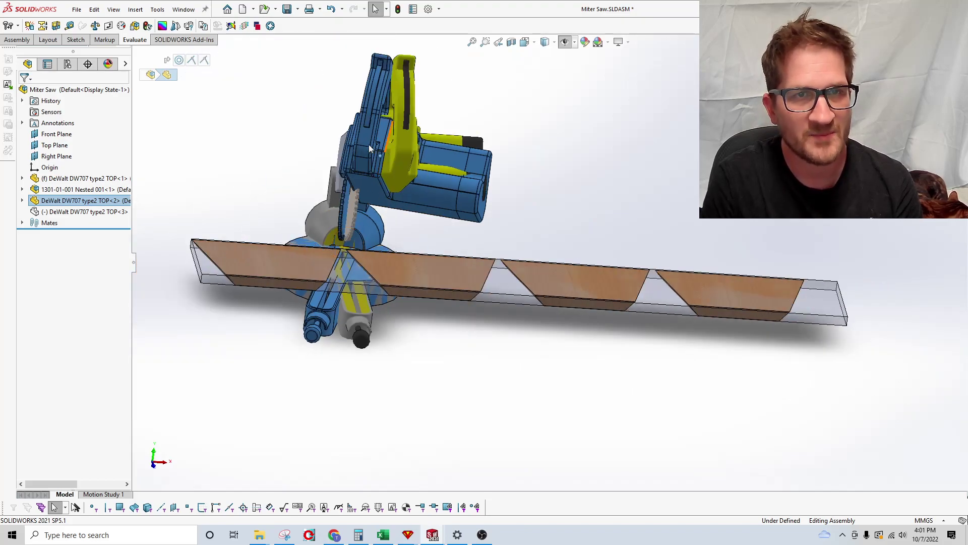
scroll(216, 253, "down", 3)
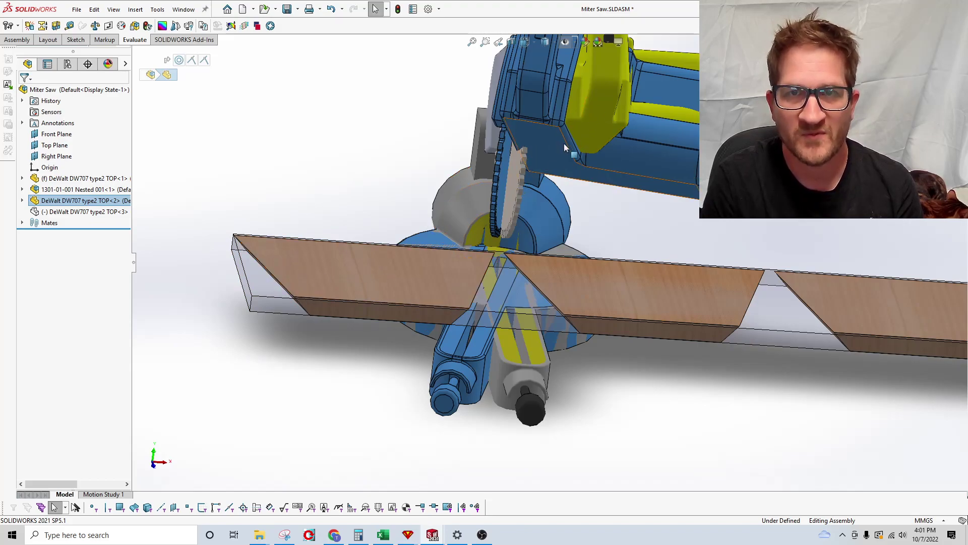
- Clear the selection and zoom in close on where the blade meets the boards
left_click(310, 147)
middle_click_drag(280, 237, 373, 244)
scroll(303, 251, "down", 5)
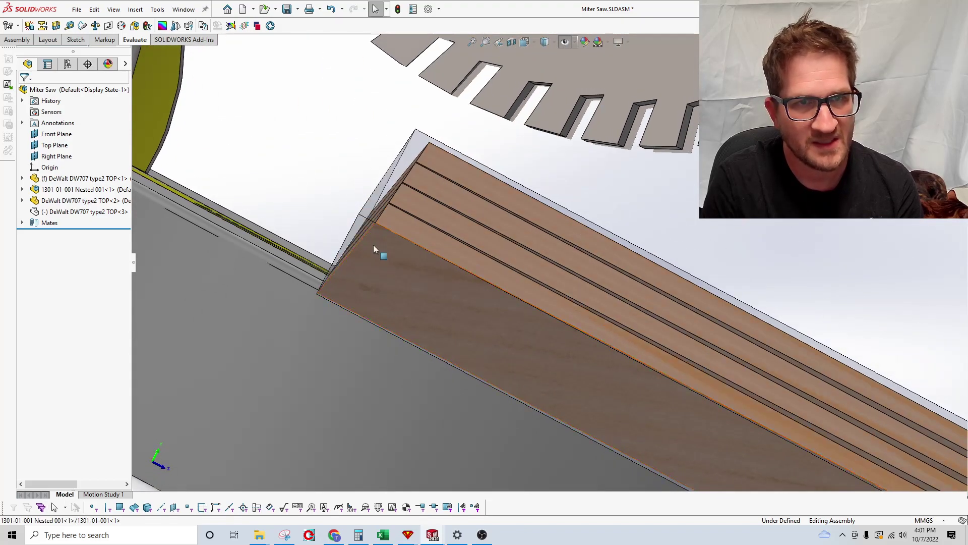
scroll(374, 247, "up", 5)
scroll(728, 359, "down", 4)
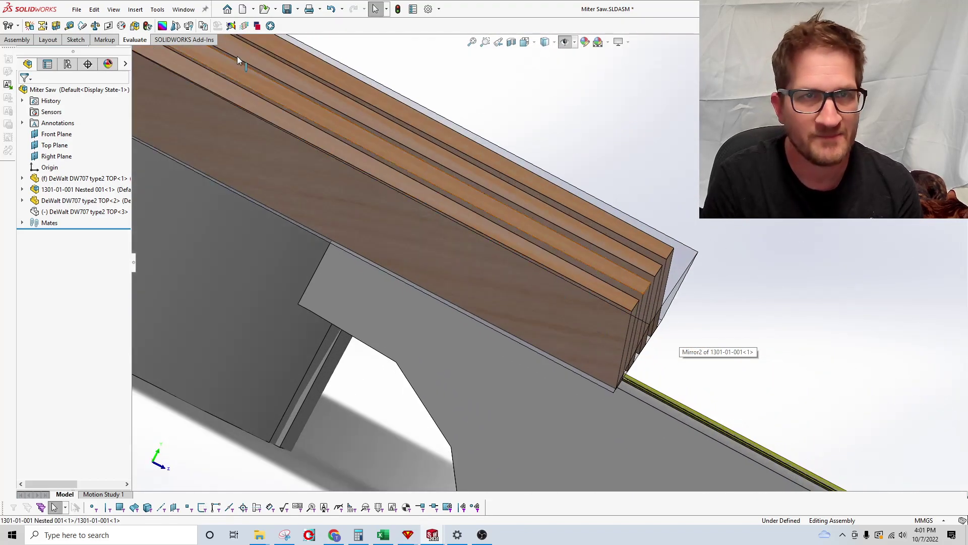
- Switch to the Table Saw assembly and orbit to a low side view of blade and boards
left_click(182, 15)
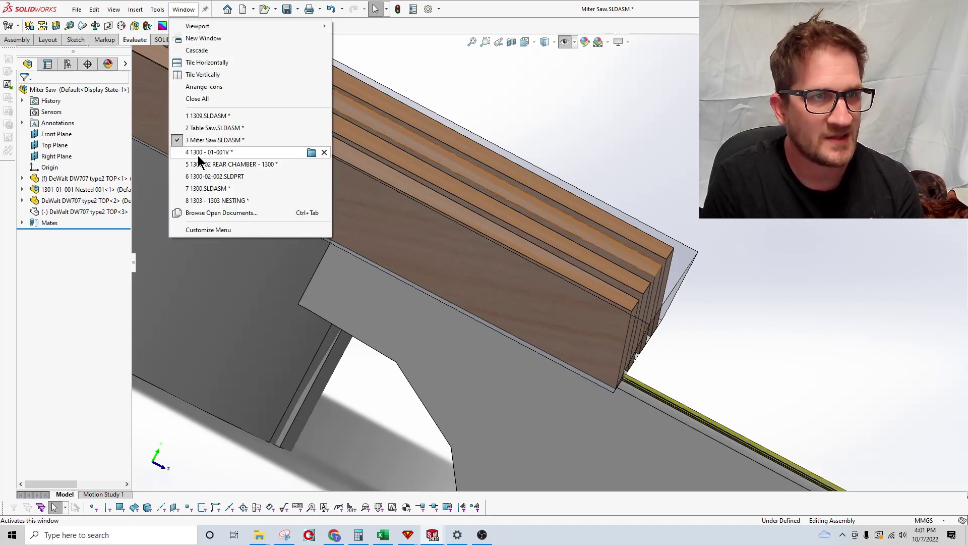
left_click(201, 128)
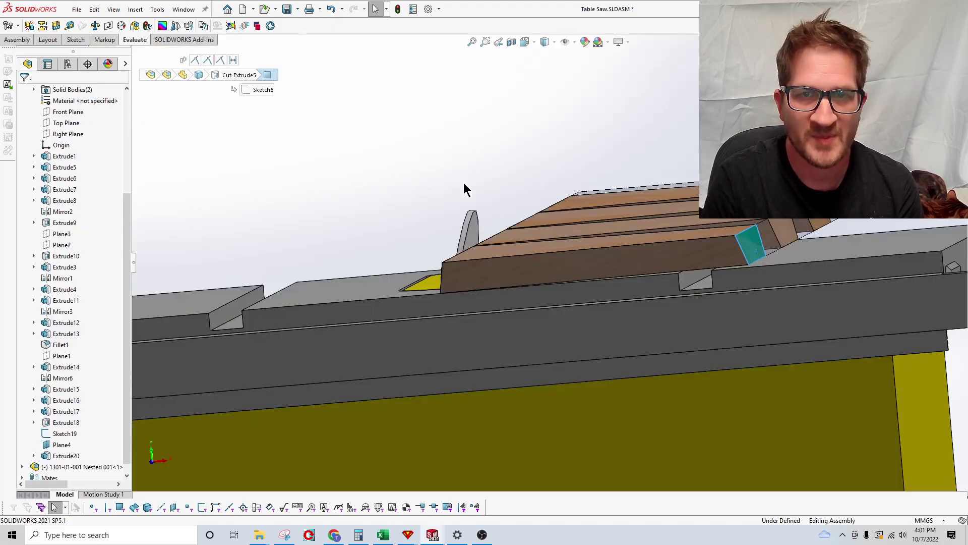
middle_click_drag(619, 221, 257, 217)
scroll(598, 262, "up", 3)
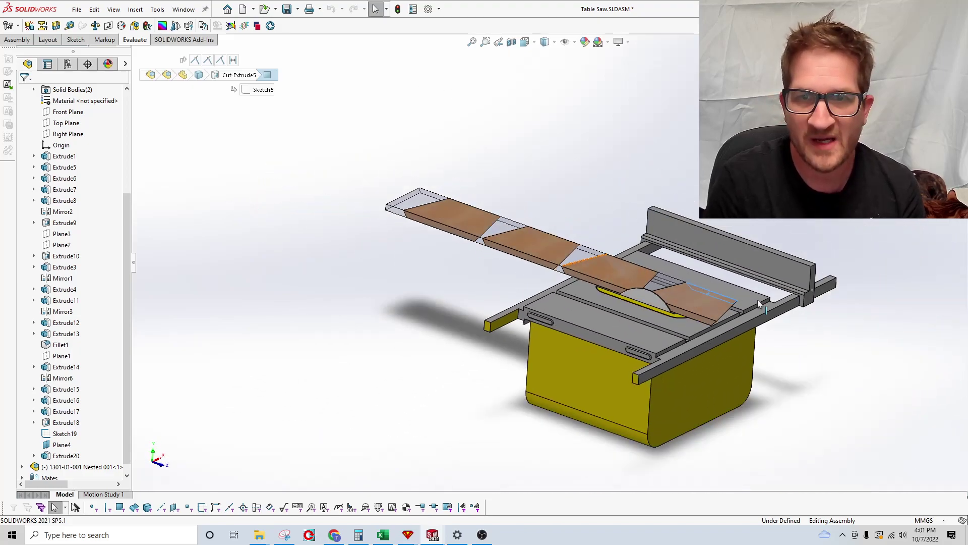
scroll(721, 292, "down", 5)
middle_click_drag(520, 290, 510, 337)
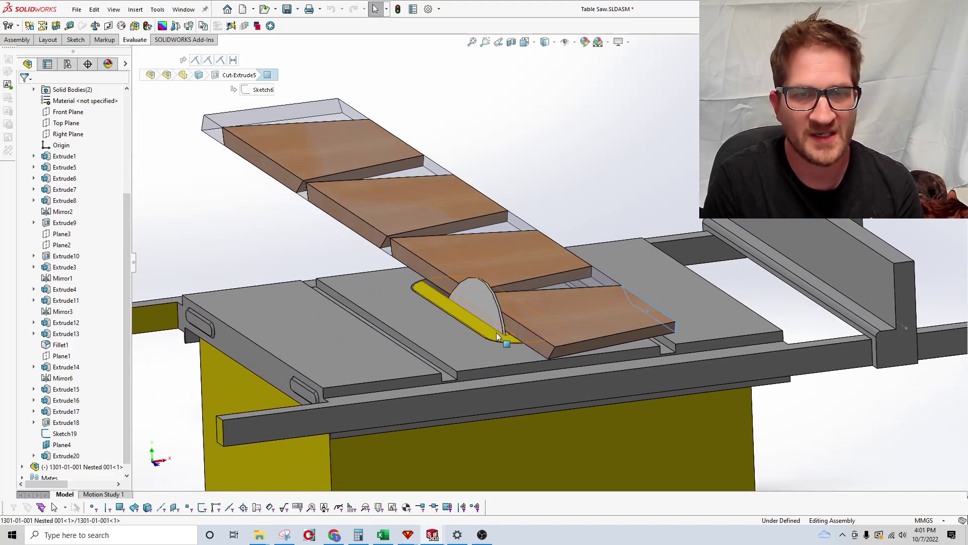
- Switch to the 1300 - 01-001V vertical piece drawing and fit the whole sheet in view
left_click(176, 13)
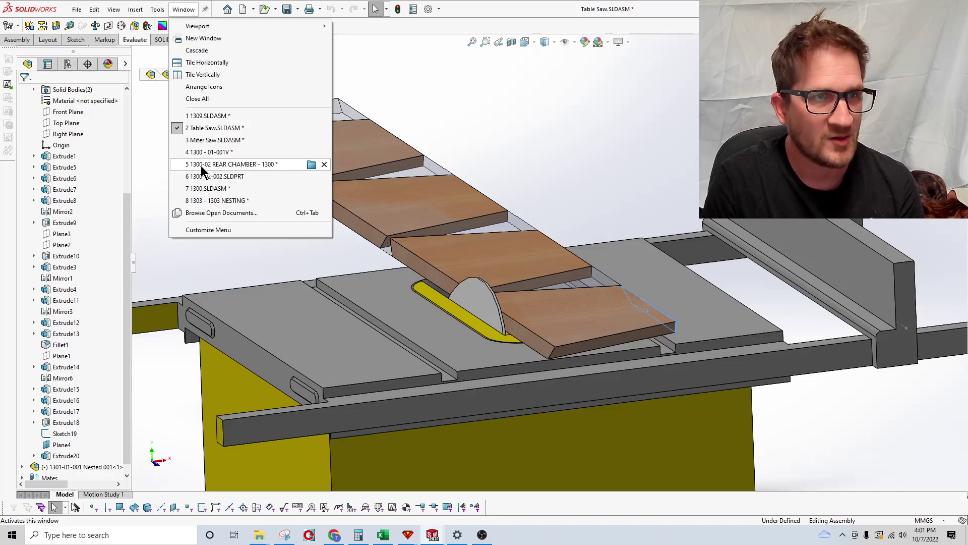
left_click(197, 154)
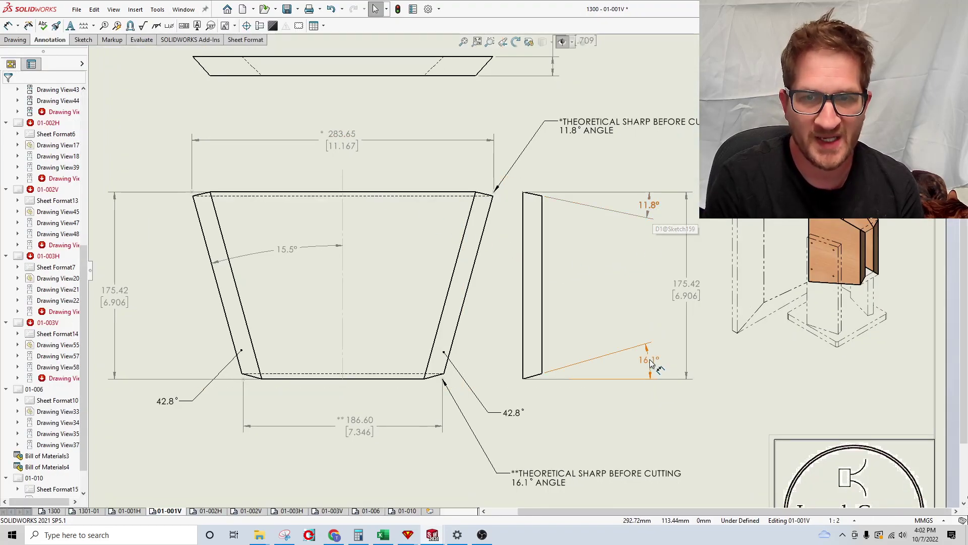
key("f")
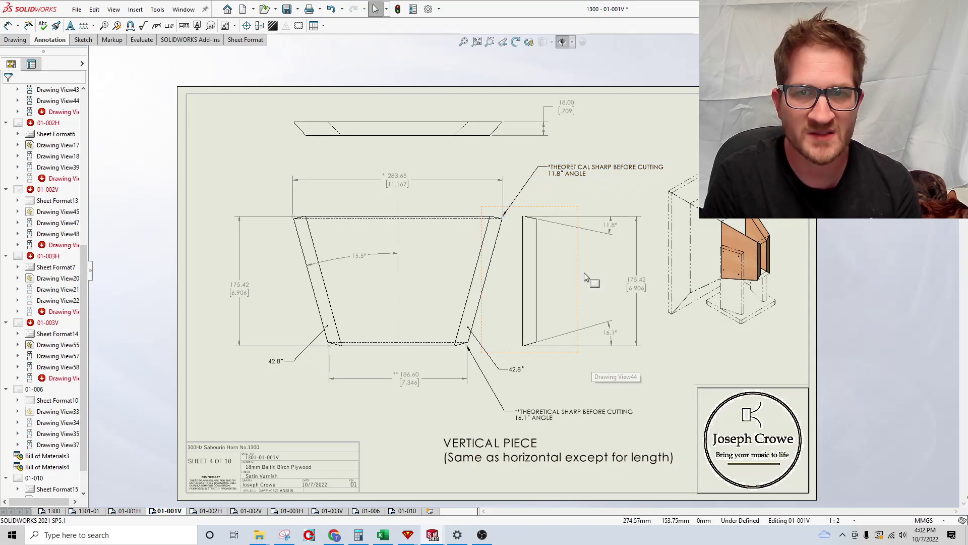
scroll(274, 179, "down", 3)
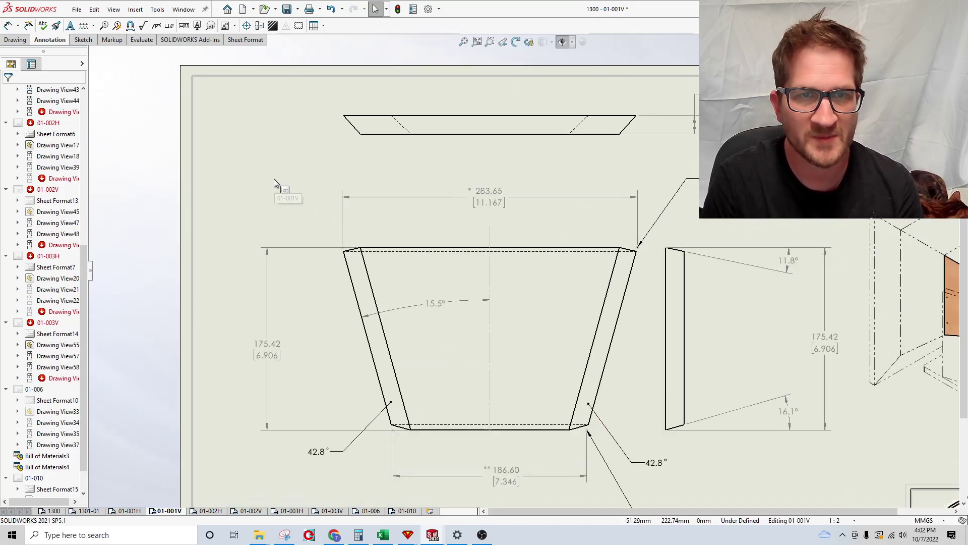
- Inspect the 283.65 width and 11.8° angle dimensions, then zoom back out
left_click(487, 192)
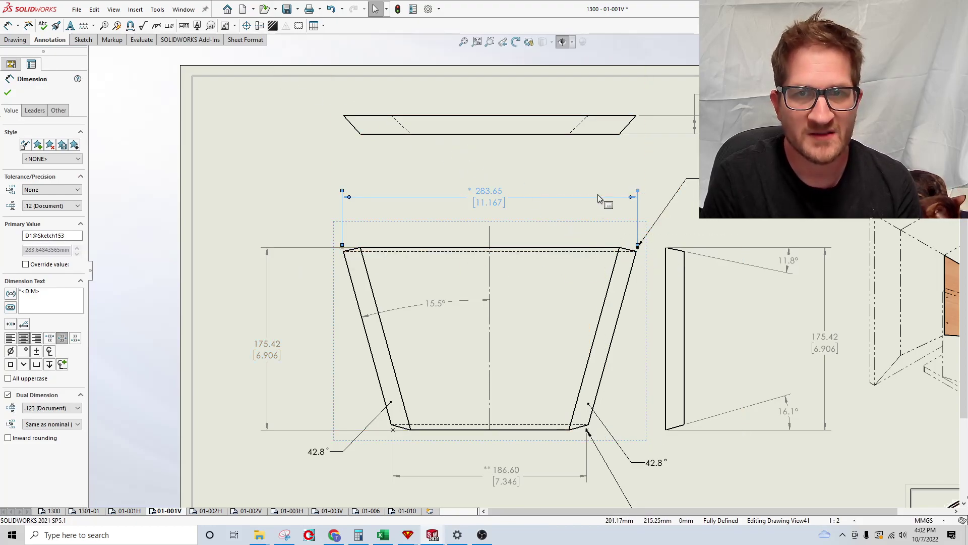
left_click(650, 171)
scroll(639, 251, "down", 1)
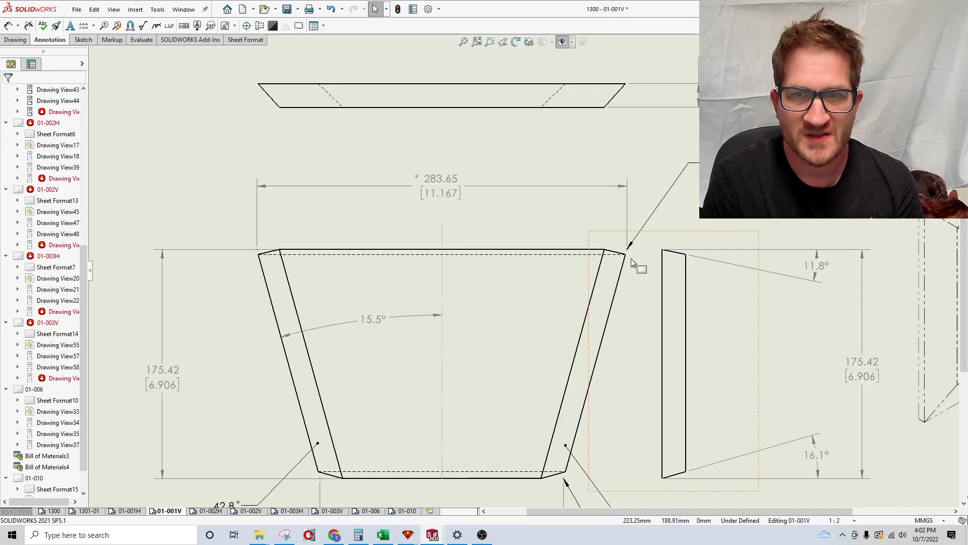
scroll(674, 268, "down", 2)
left_click(856, 271)
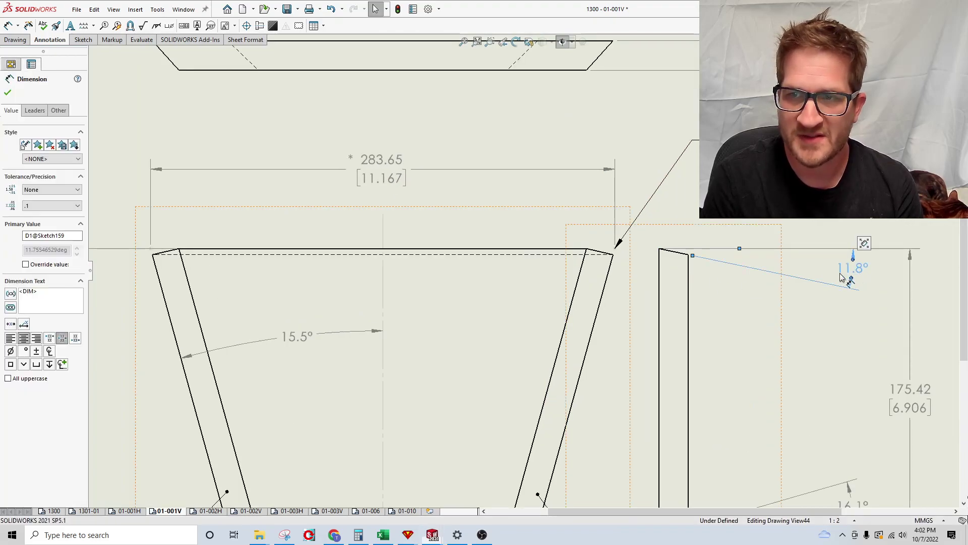
scroll(613, 252, "down", 3)
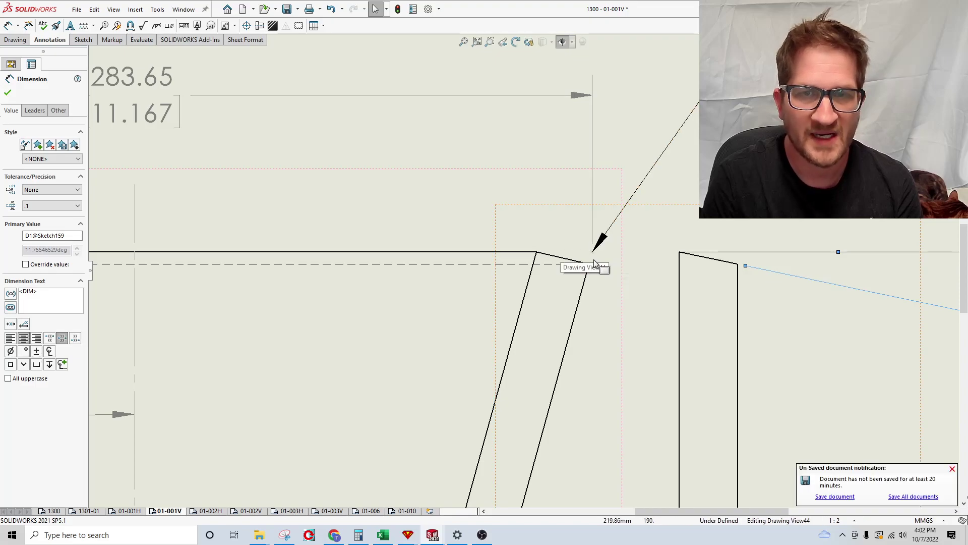
scroll(588, 263, "up", 5)
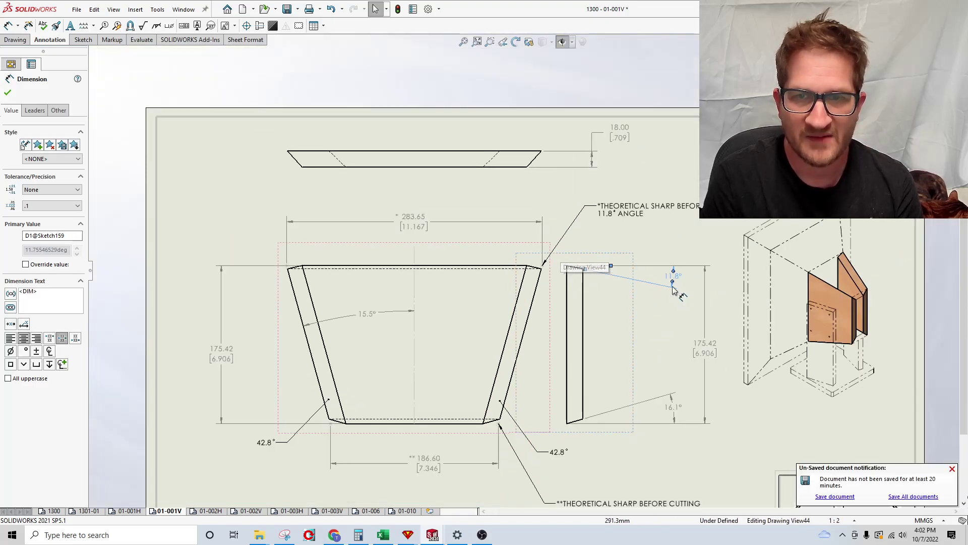
scroll(656, 318, "down", 5)
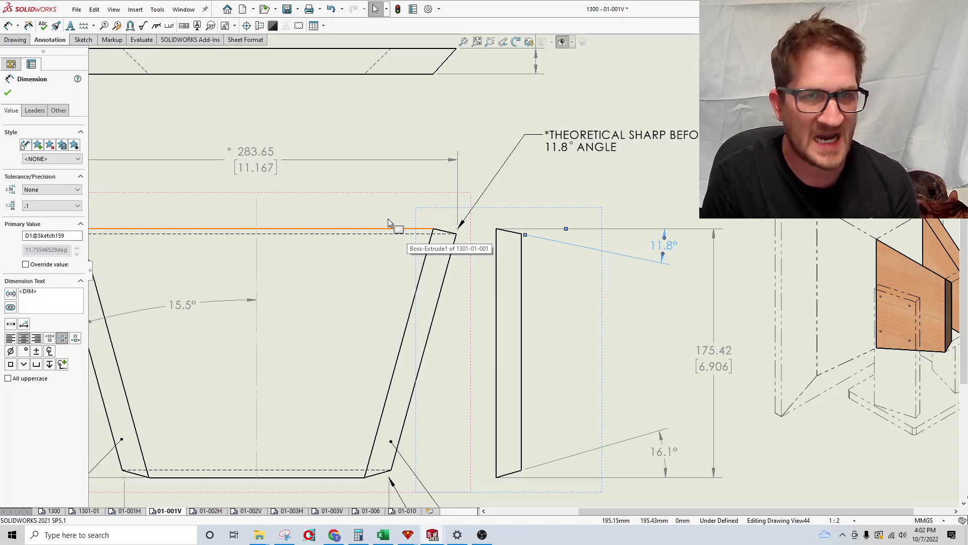
left_click(673, 180)
scroll(625, 273, "up", 2)
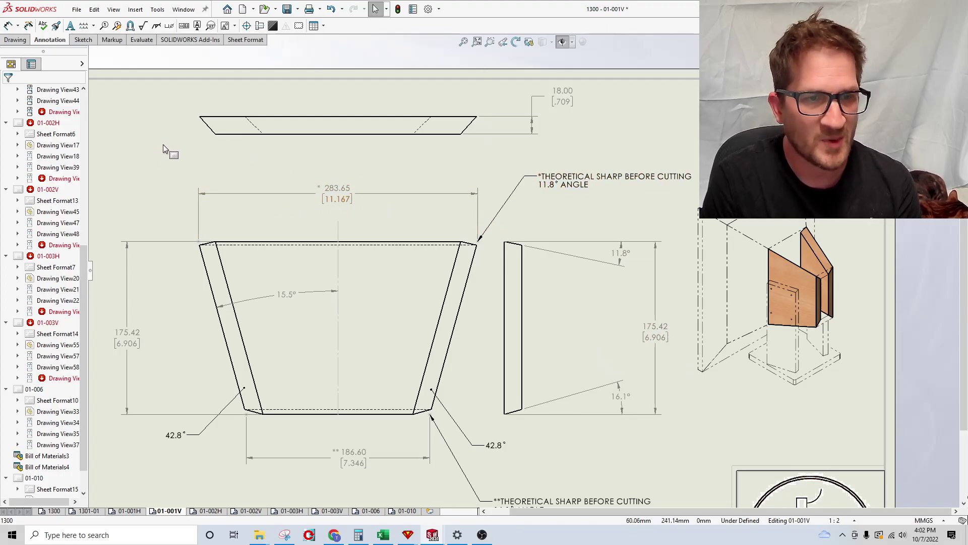
scroll(287, 177, "up", 4)
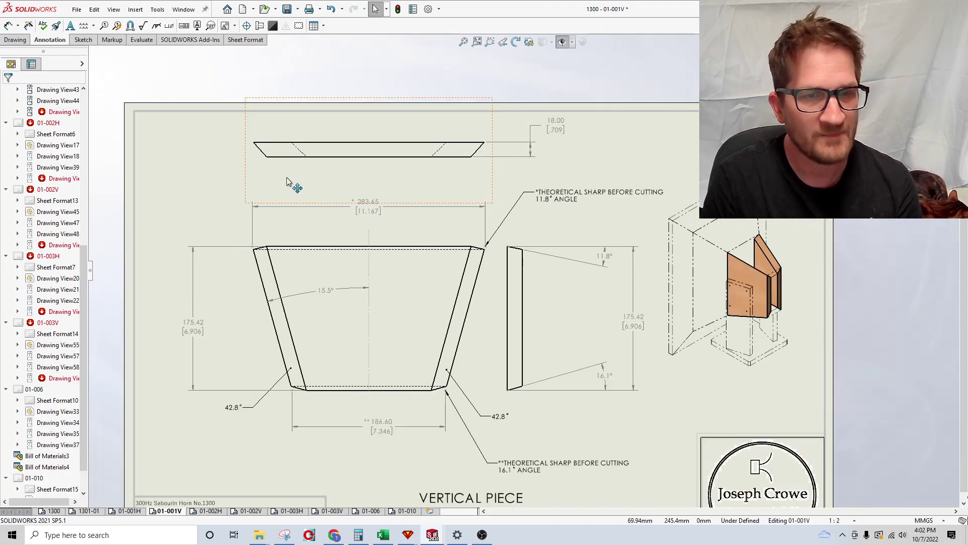
scroll(679, 346, "down", 1)
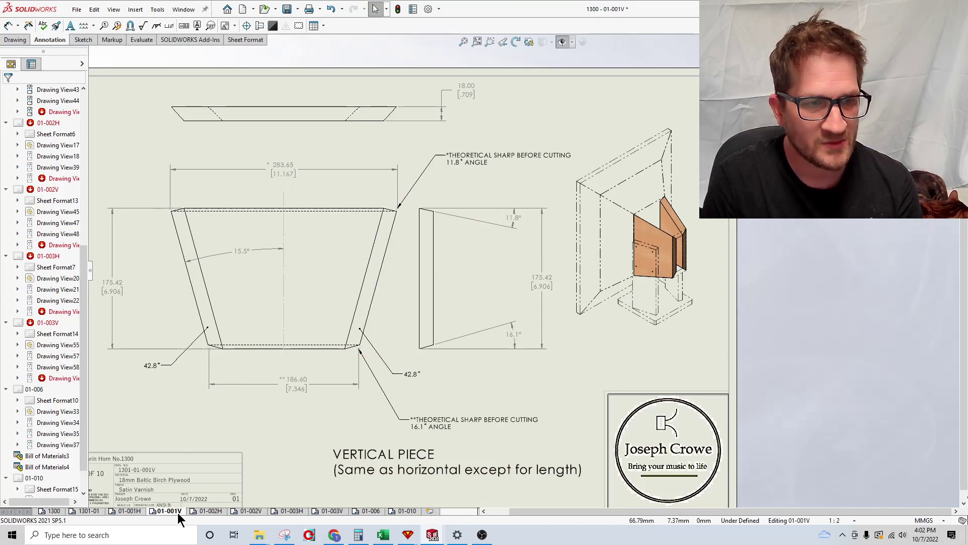
left_click(131, 511)
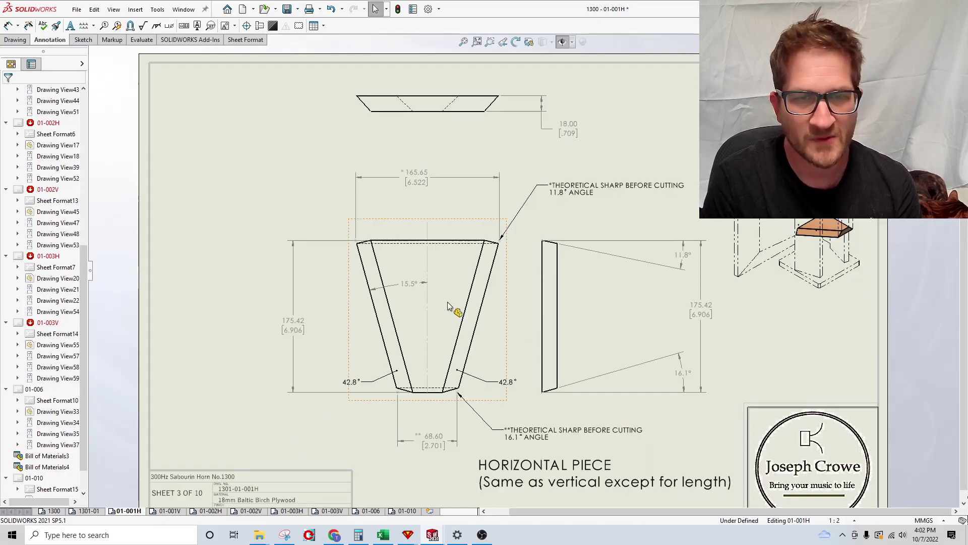
scroll(847, 156, "down", 2)
scroll(933, 145, "down", 1)
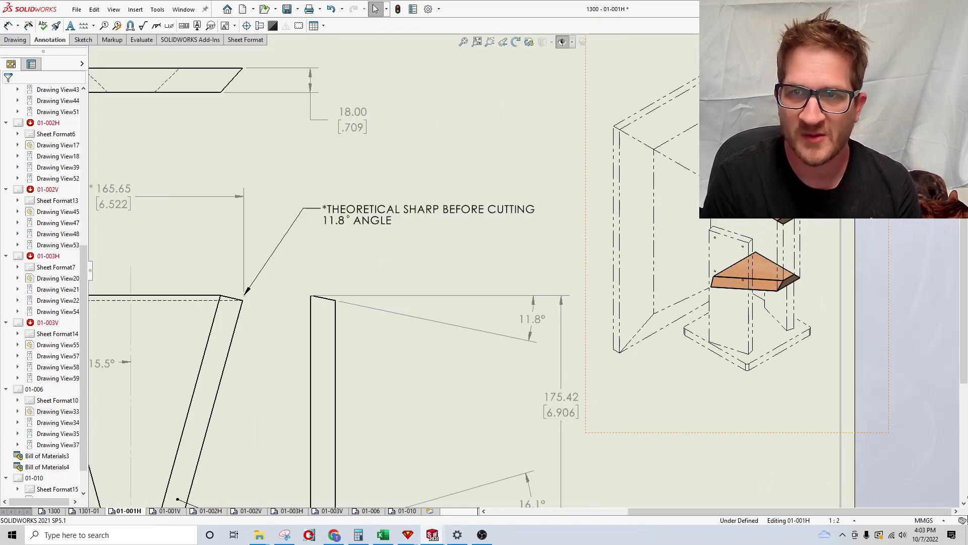
scroll(636, 222, "up", 4)
scroll(636, 217, "down", 4)
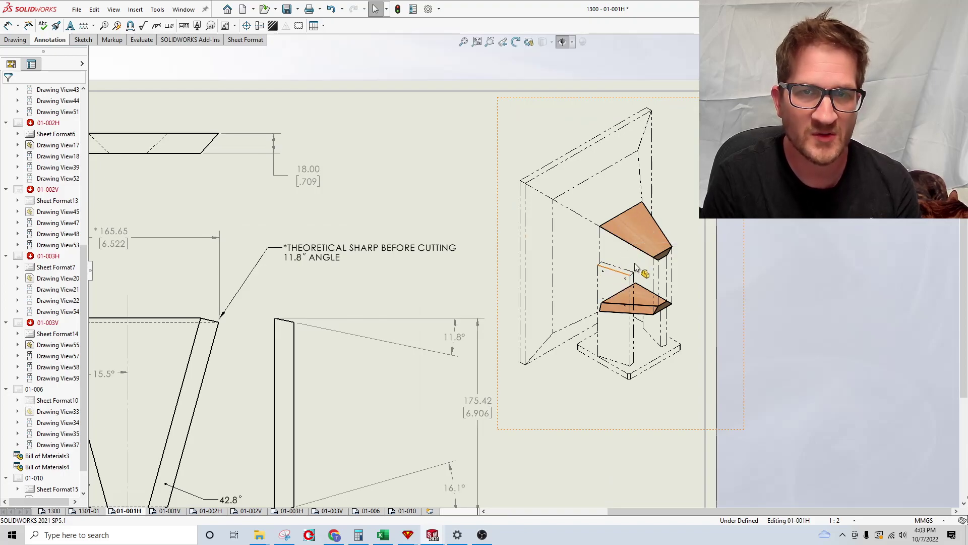
scroll(520, 270, "up", 2)
scroll(234, 269, "down", 2)
left_click(268, 243)
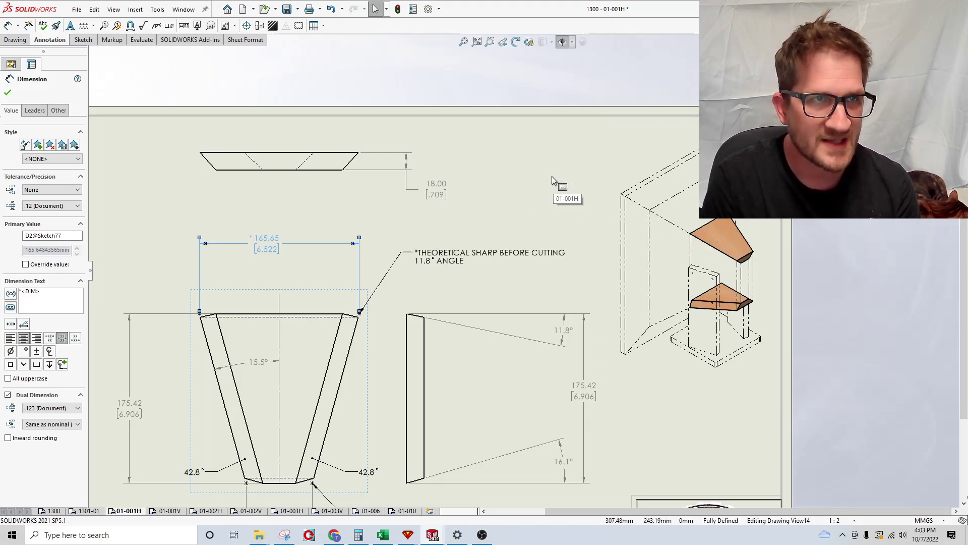
scroll(545, 191, "up", 4)
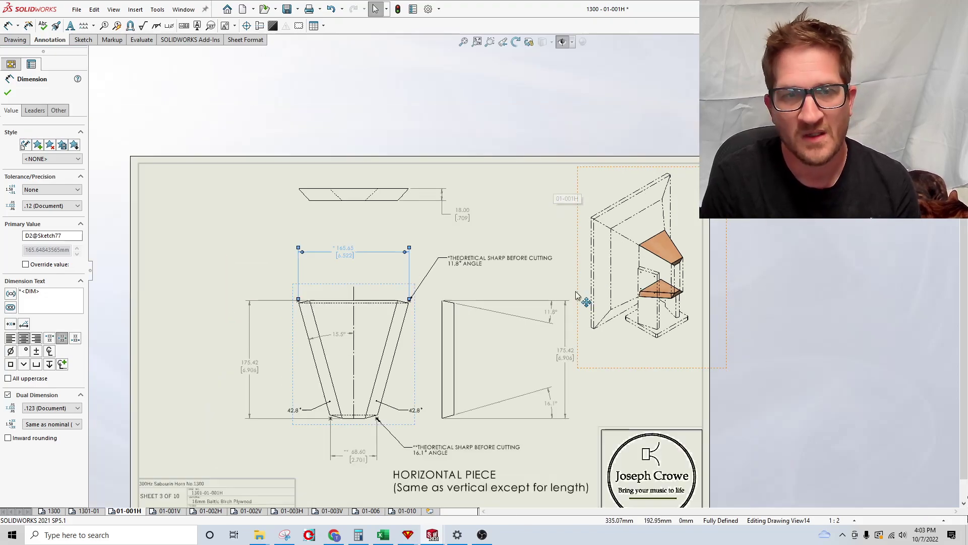
scroll(540, 413, "down", 1)
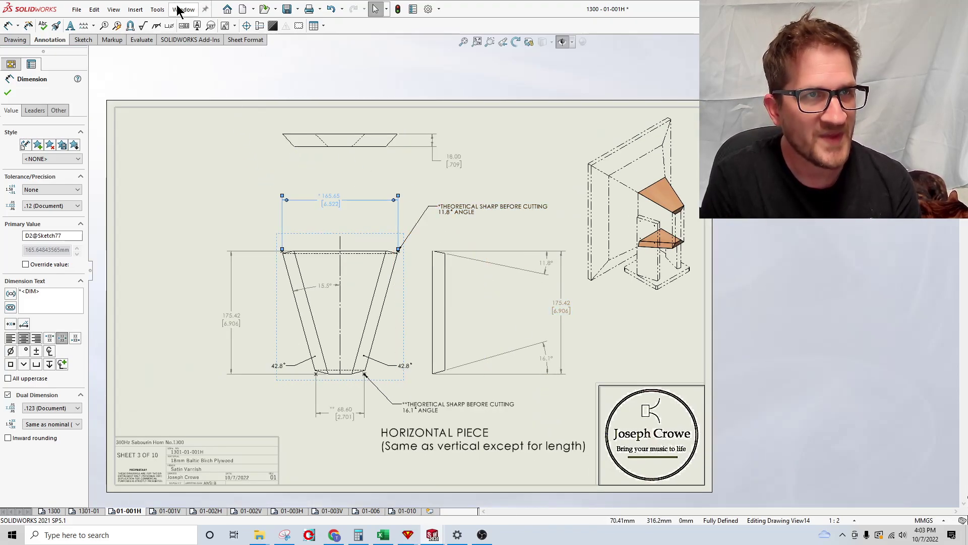
- In Chrome's blog tab, scroll through the open versus sealed rear chamber frequency-response graph
left_click(333, 541)
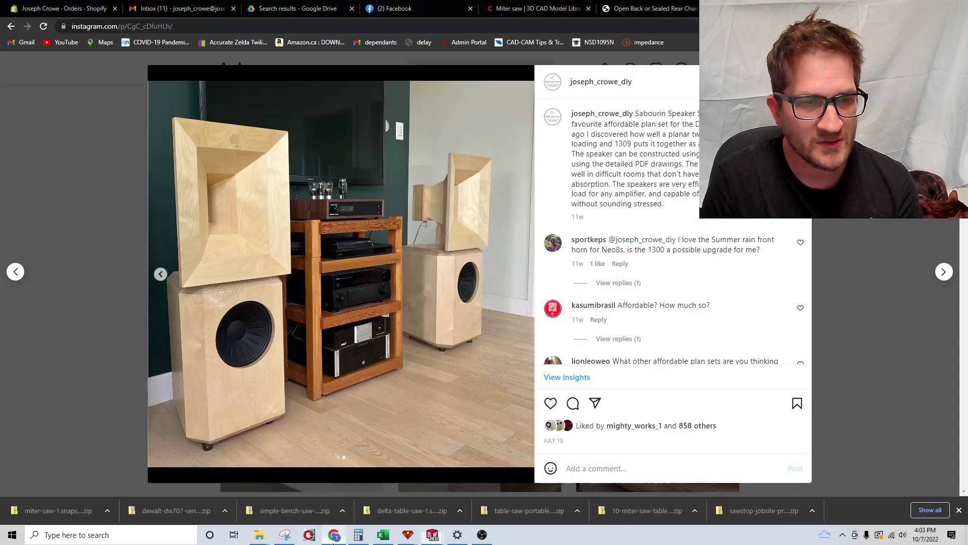
left_click(655, 10)
scroll(428, 261, "up", 8)
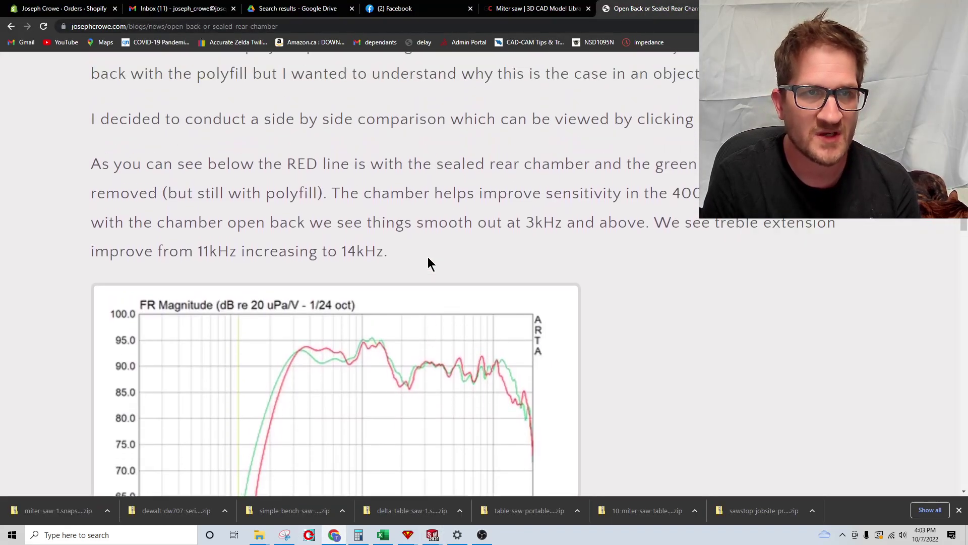
scroll(459, 265, "up", 7)
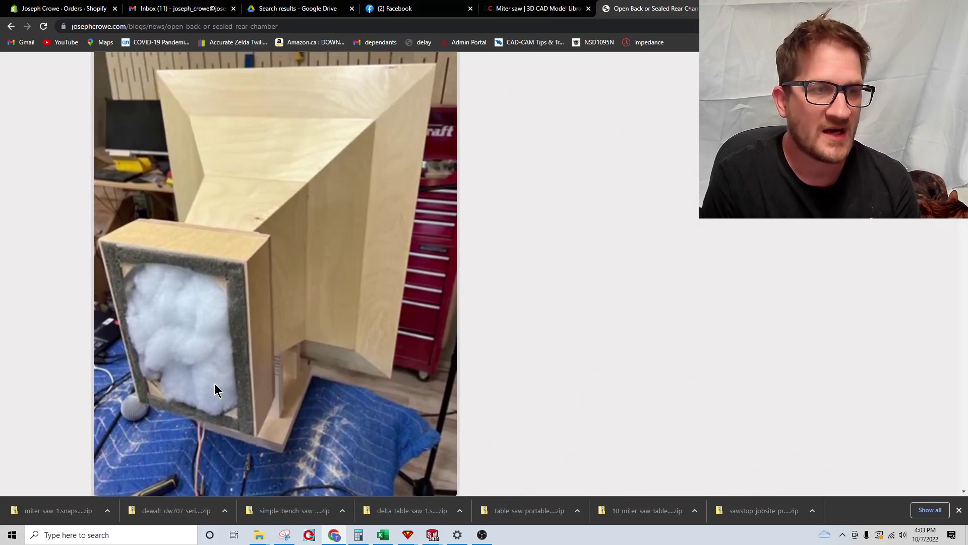
scroll(278, 293, "down", 15)
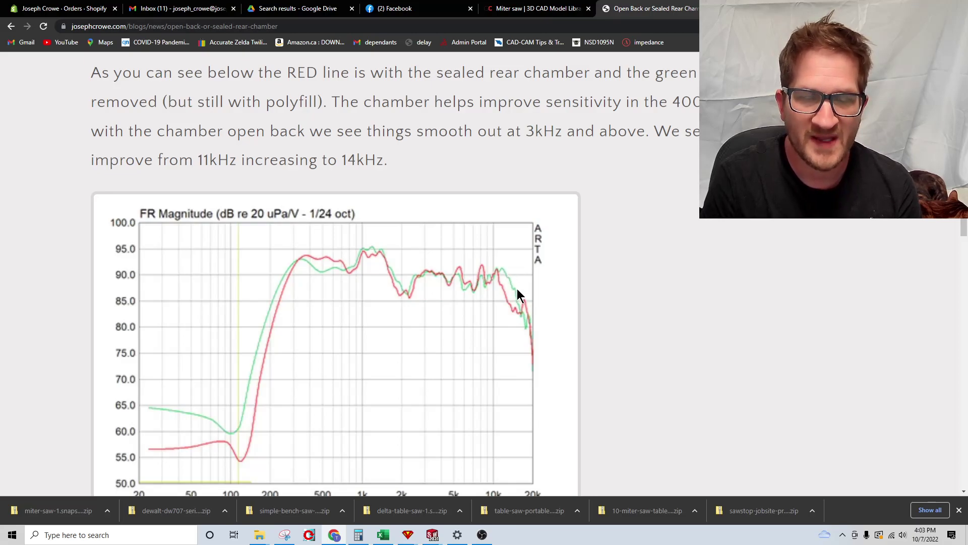
scroll(479, 282, "down", 1)
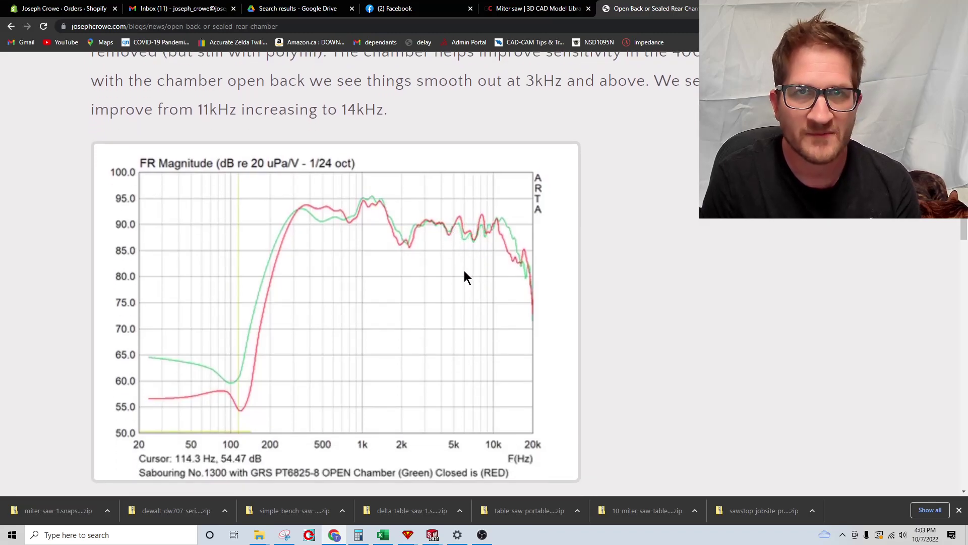
scroll(462, 276, "up", 1)
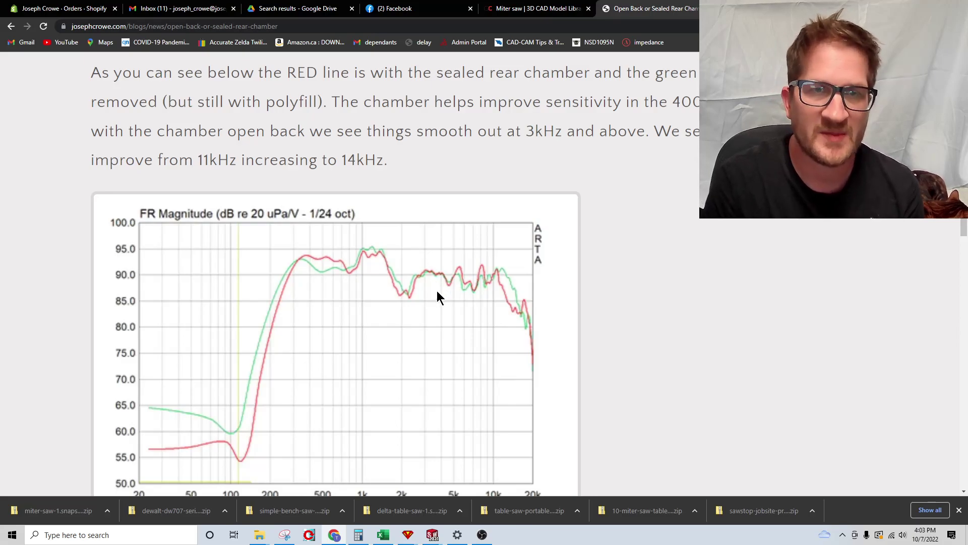
scroll(429, 303, "up", 2)
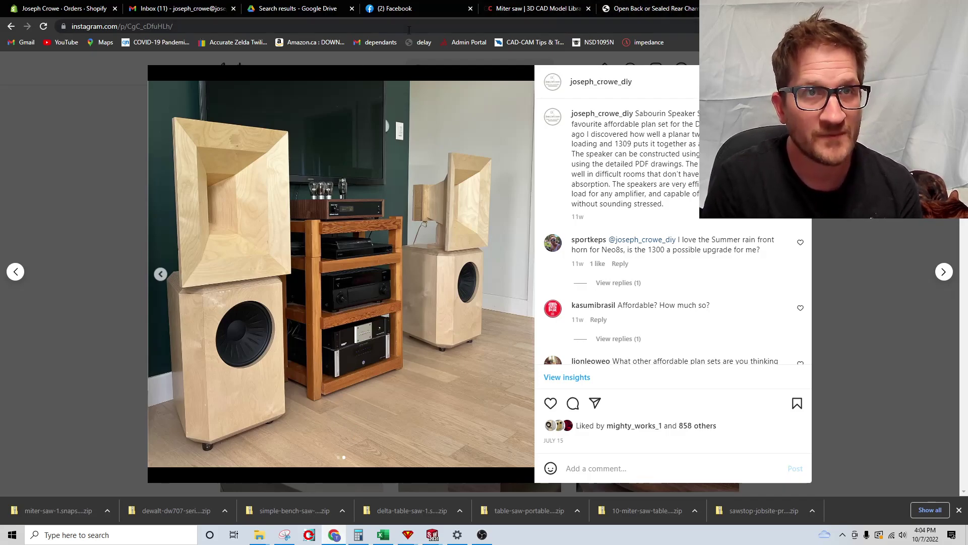
- Bring the 1309.SLDASM horn-on-cabinet assembly to the front in SOLIDWORKS
mouse_move(432, 534)
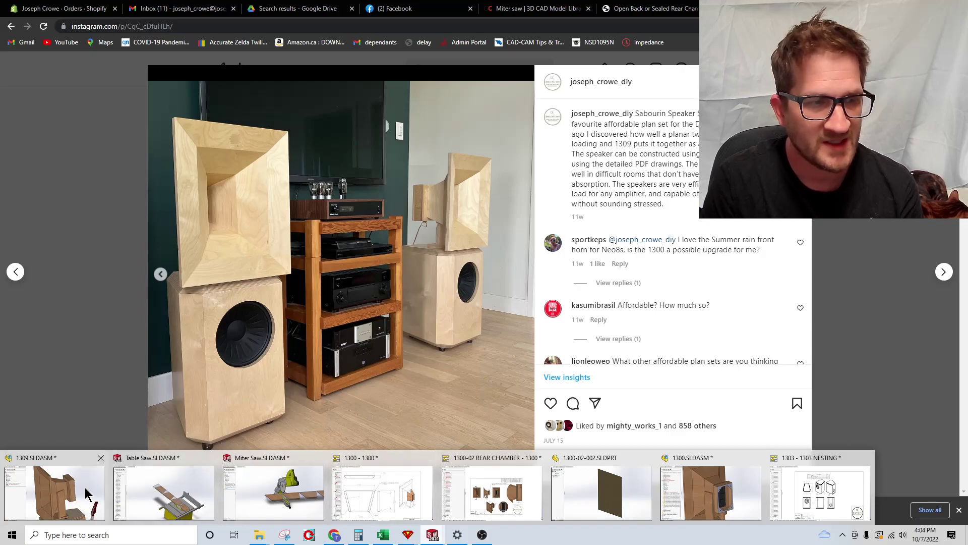
mouse_move(78, 490)
left_click(382, 492)
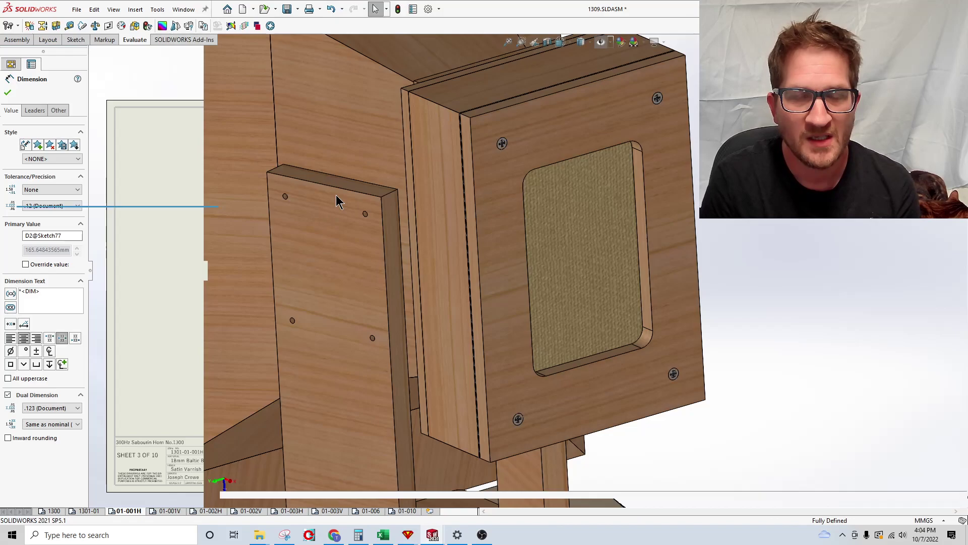
scroll(338, 202, "up", 6)
- Orbit and zoom around the horn, cabinet side and speaker front beside the guitar
middle_click(490, 353)
mouse_move(490, 353)
middle_mouse_down()
mouse_move(630, 376)
mouse_move(529, 396)
mouse_move(612, 353)
mouse_move(501, 327)
middle_mouse_up()
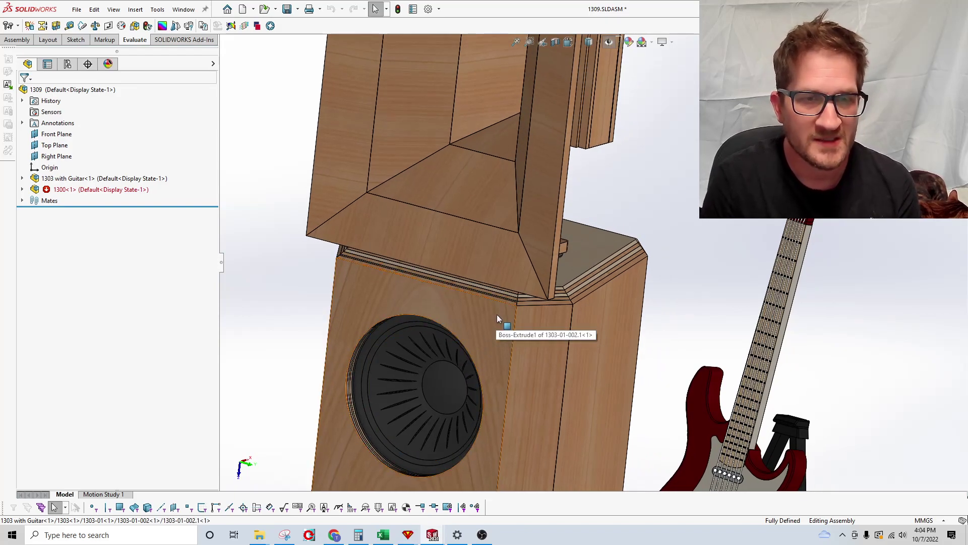
scroll(501, 315, "up", 5)
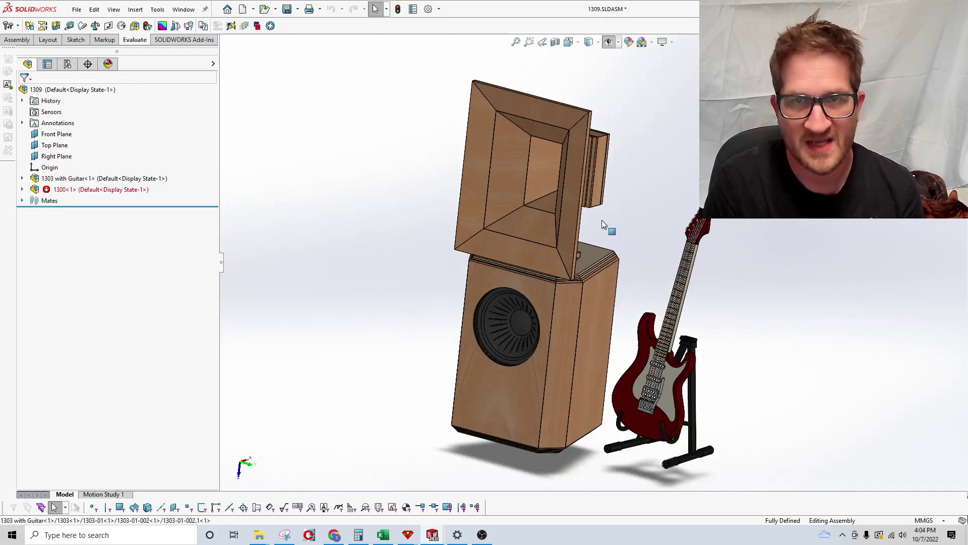
middle_click_drag(587, 287, 501, 352)
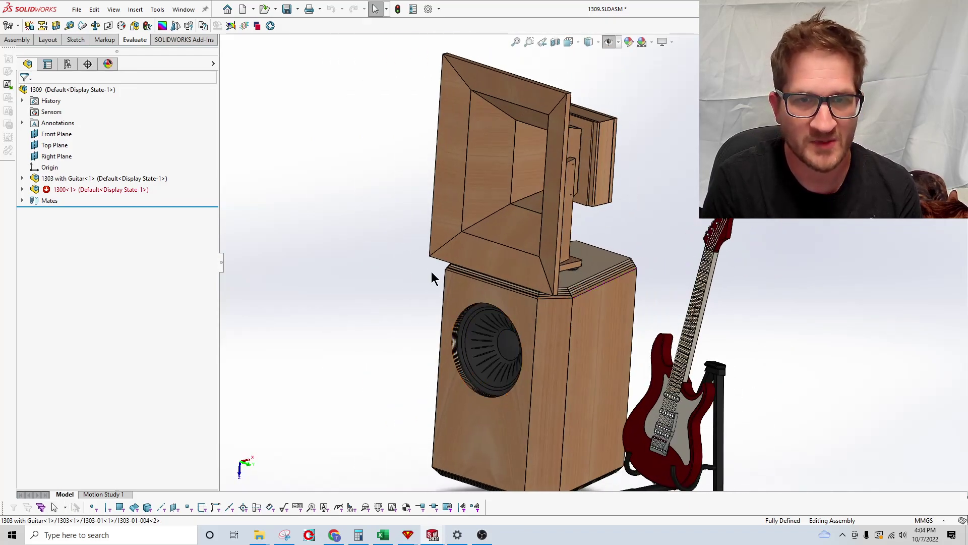
scroll(615, 307, "down", 1)
middle_click_drag(615, 307, 555, 298)
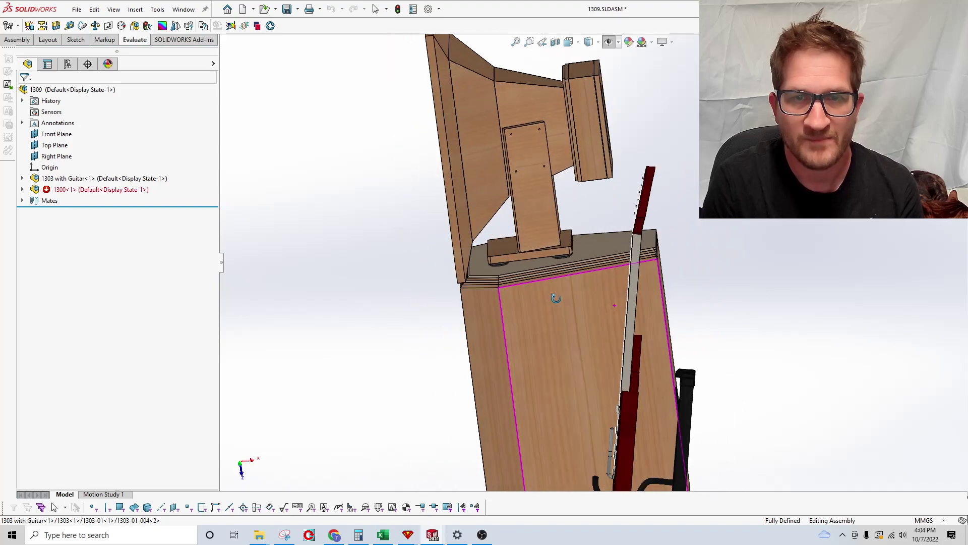
scroll(473, 276, "down", 2)
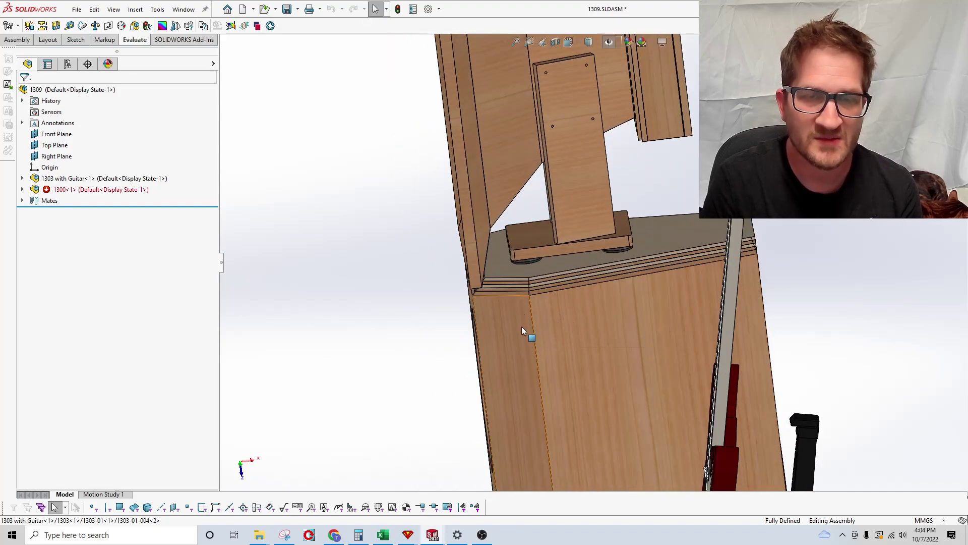
middle_click_drag(522, 328, 558, 329)
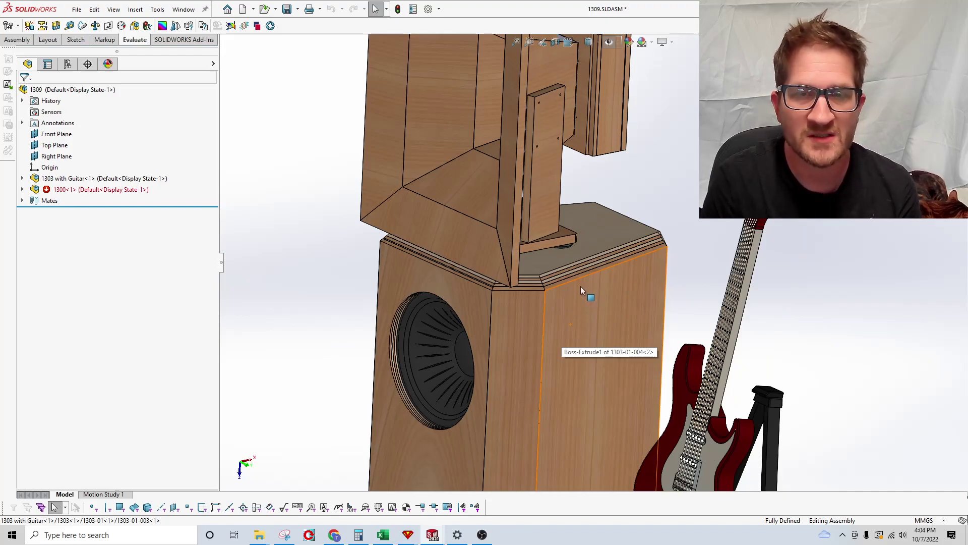
scroll(514, 313, "up", 2)
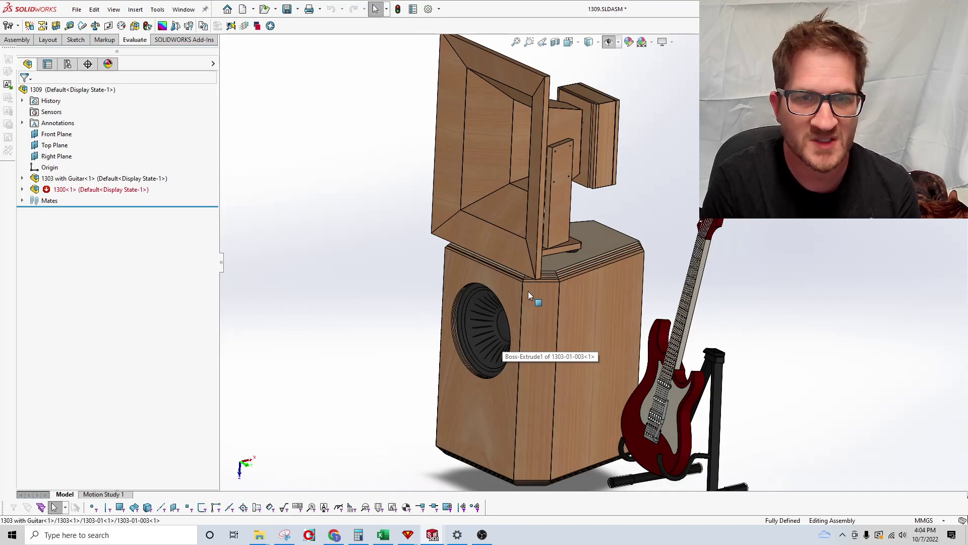
scroll(540, 293, "down", 4)
scroll(551, 285, "up", 3)
scroll(606, 171, "down", 2)
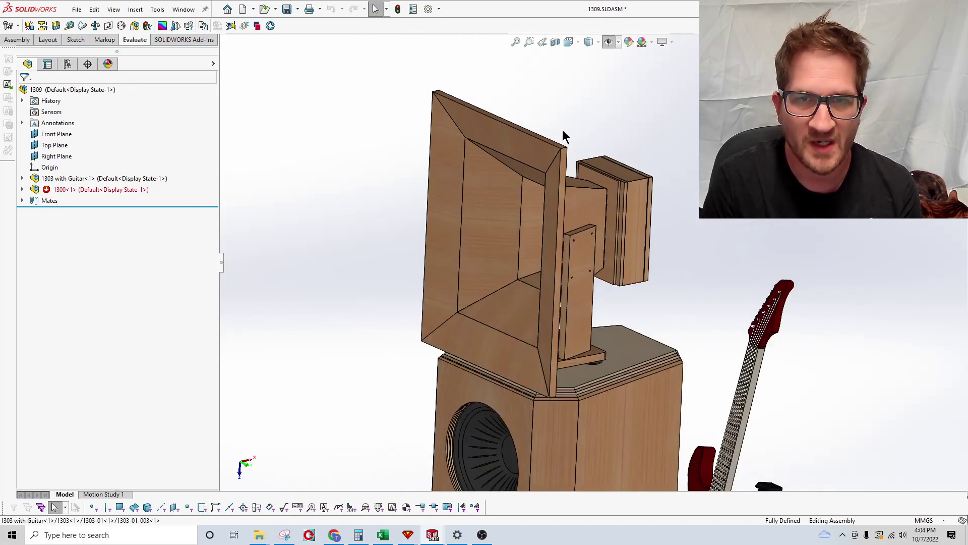
left_click(571, 200)
scroll(575, 216, "down", 3)
middle_click_drag(574, 217, 571, 213)
key("Escape")
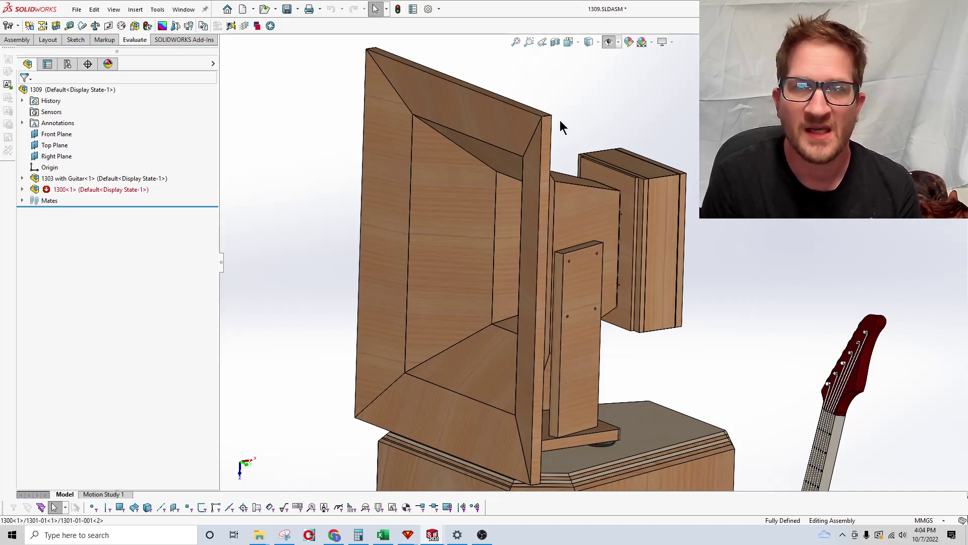
scroll(575, 131, "up", 2)
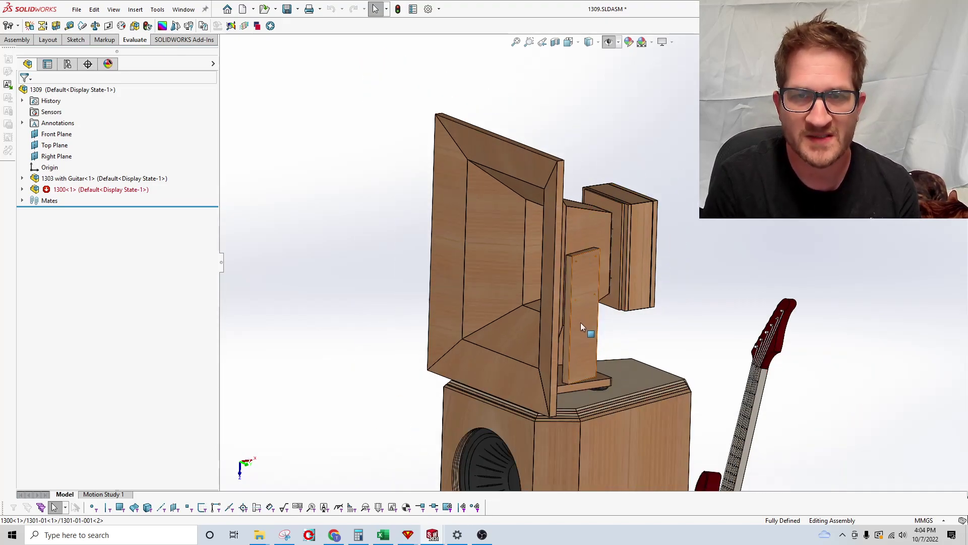
scroll(580, 326, "up", 2)
scroll(579, 248, "down", 2)
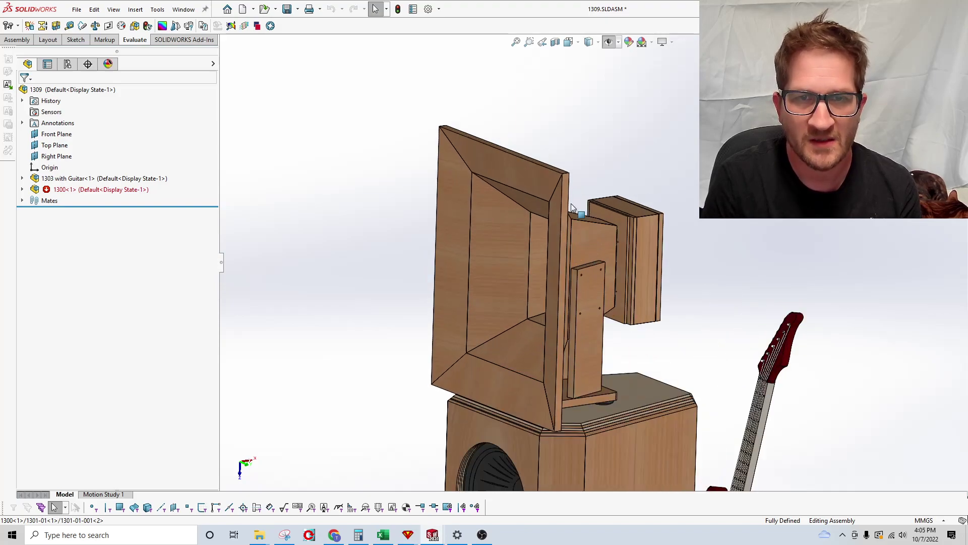
left_click(555, 227)
scroll(631, 353, "down", 3)
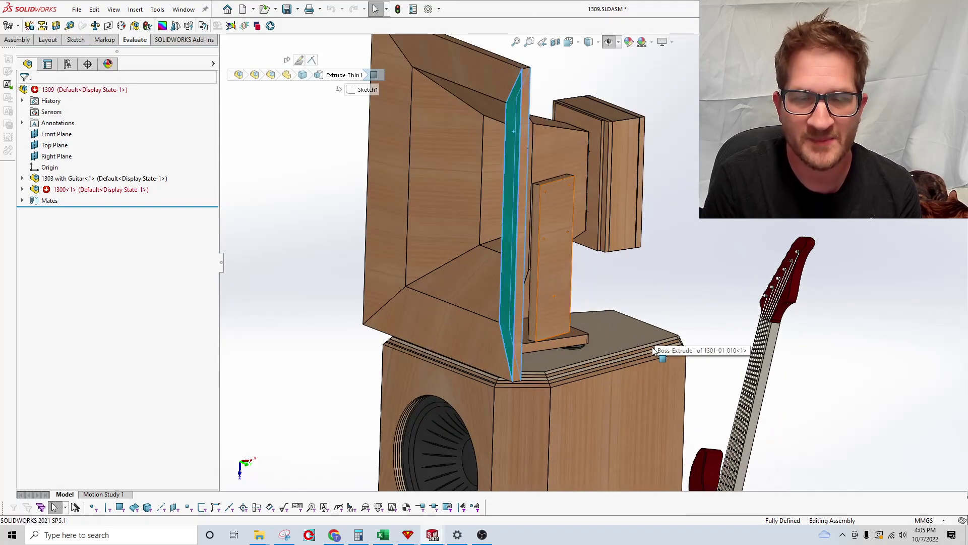
scroll(653, 348, "down", 1)
scroll(575, 267, "up", 2)
scroll(573, 231, "down", 1)
left_click(532, 78)
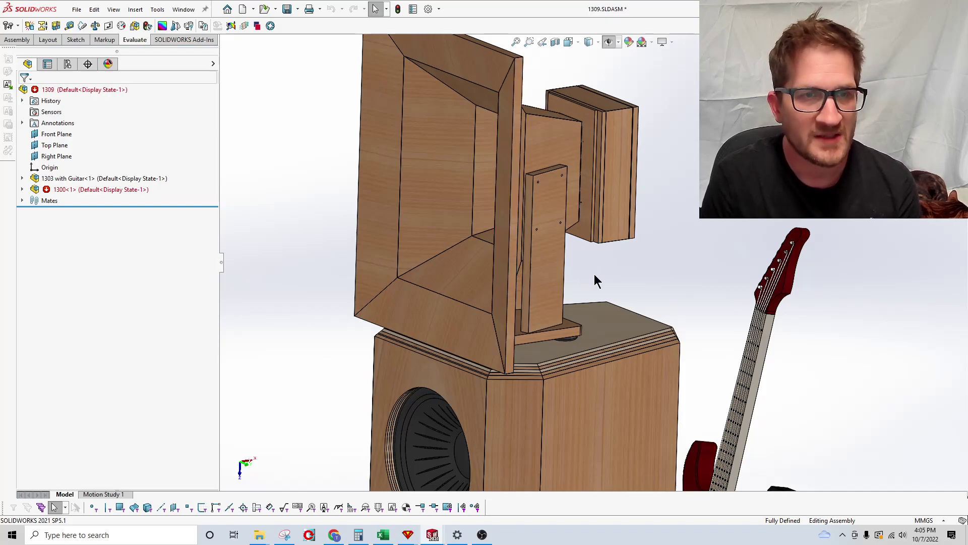
scroll(601, 270, "up", 1)
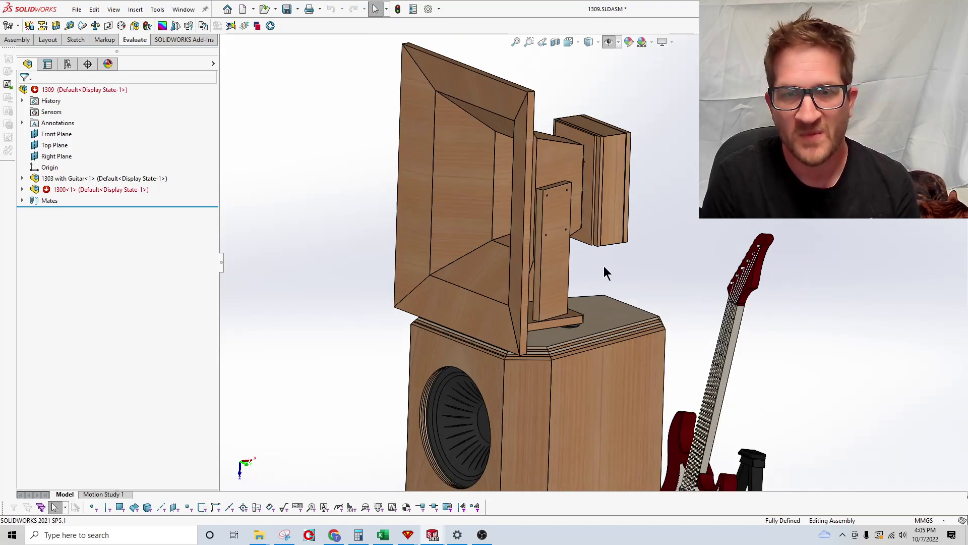
scroll(582, 240, "up", 3)
scroll(607, 145, "down", 3)
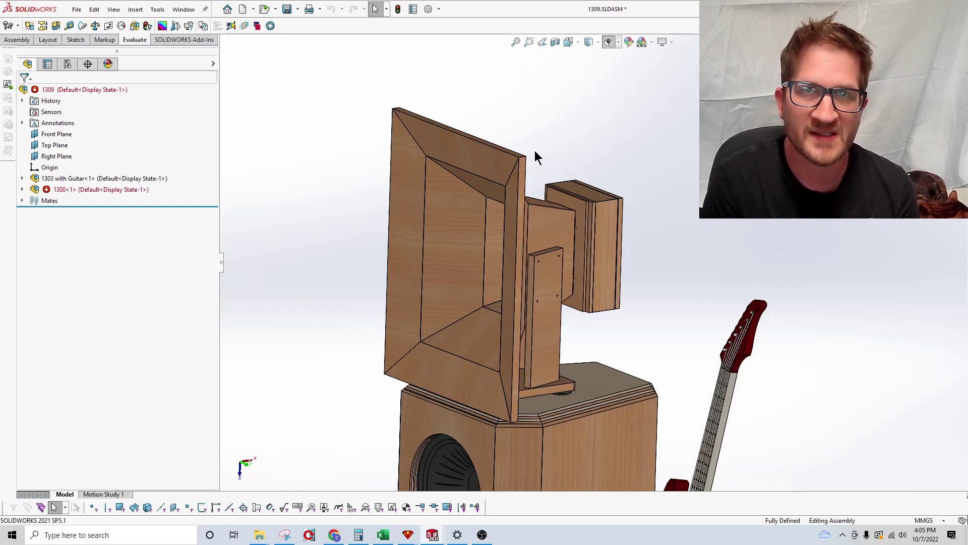
middle_click_drag(537, 147, 456, 151)
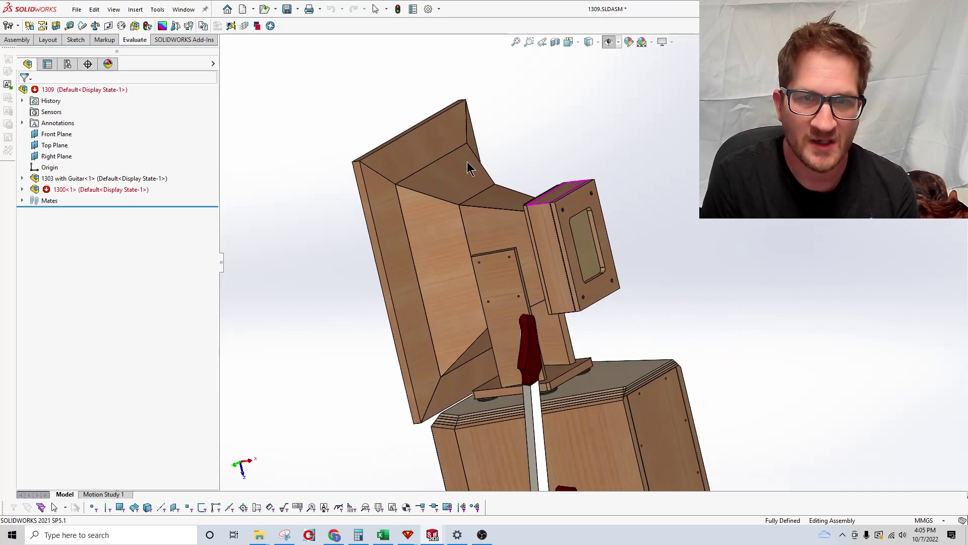
scroll(471, 172, "up", 4)
middle_click_drag(544, 310, 630, 298)
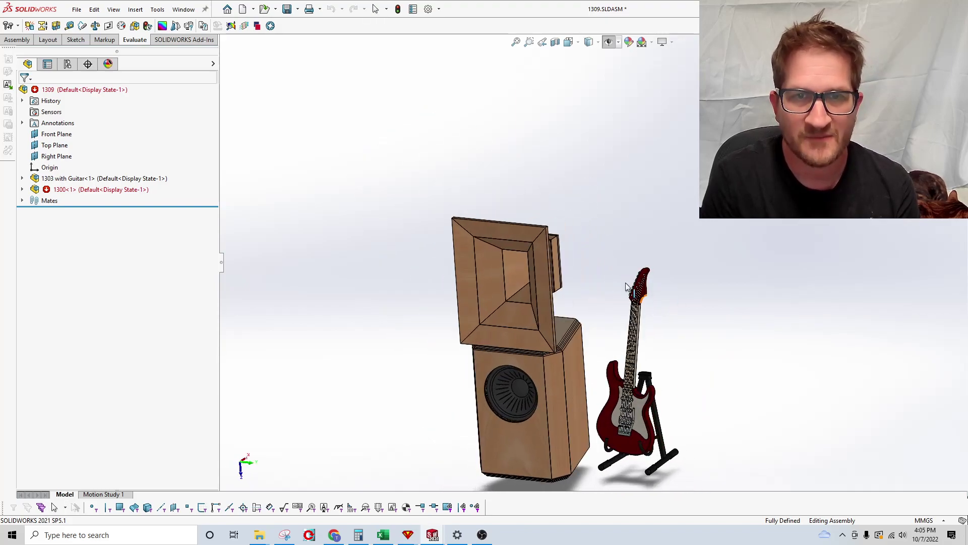
scroll(578, 298, "down", 3)
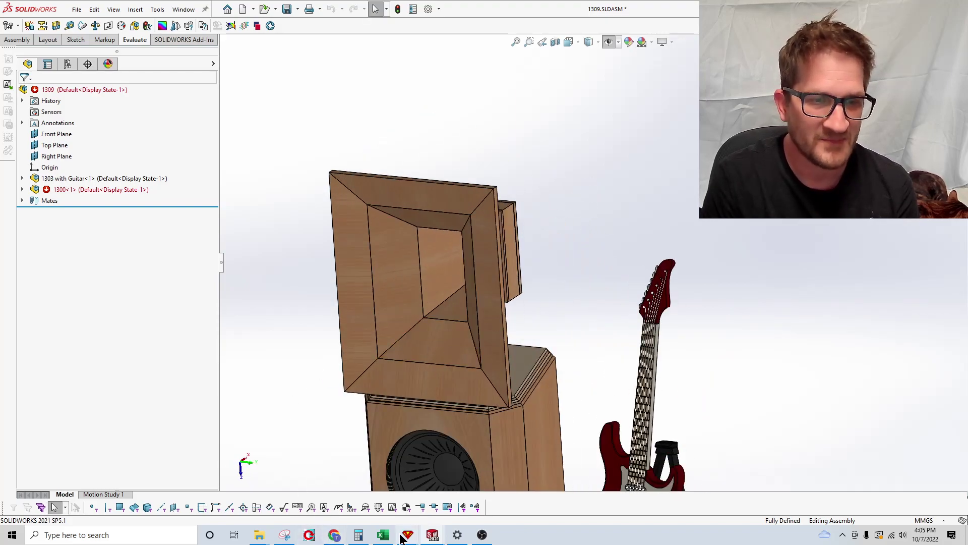
mouse_move(437, 540)
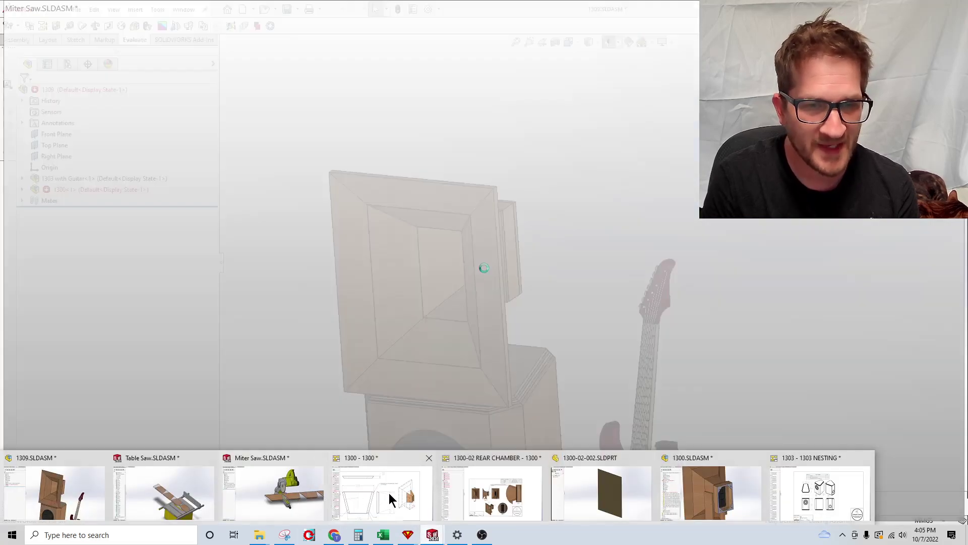